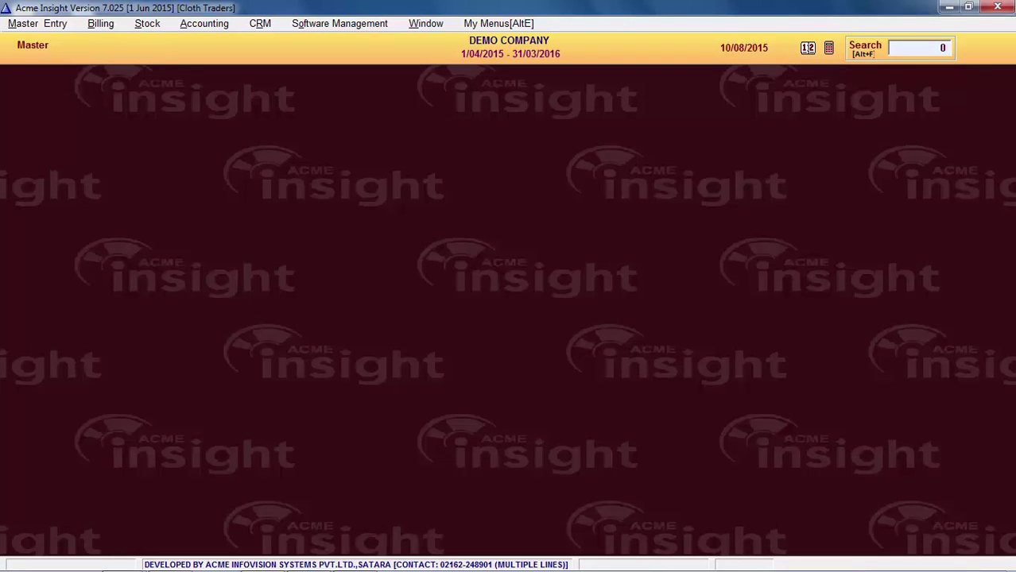
# Open the Attributewise Closing Stock Report (225) for the date range 1/04/2015 to 10/08/2015.
pyautogui.click(143, 24)
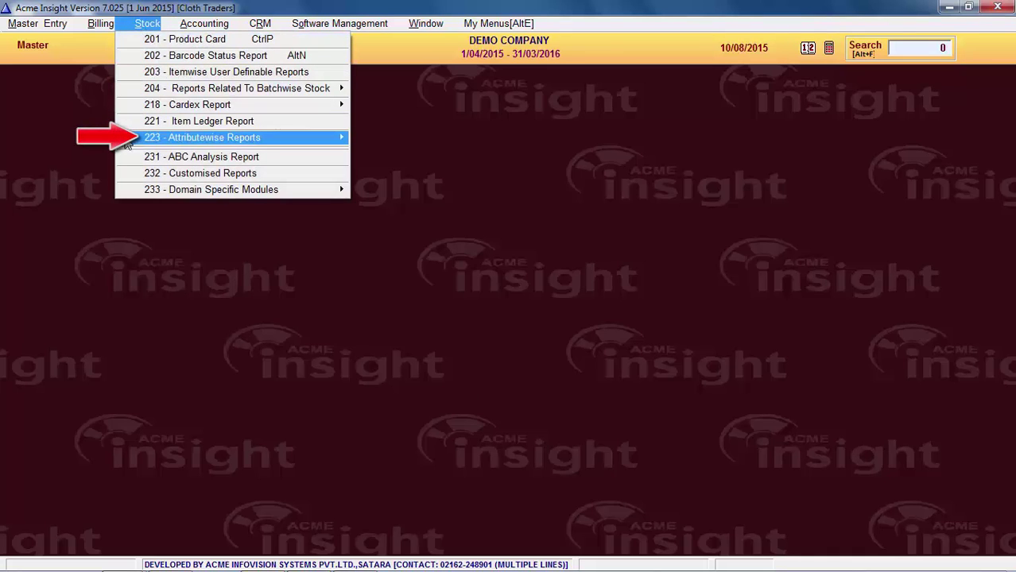
pyautogui.moveTo(127, 149)
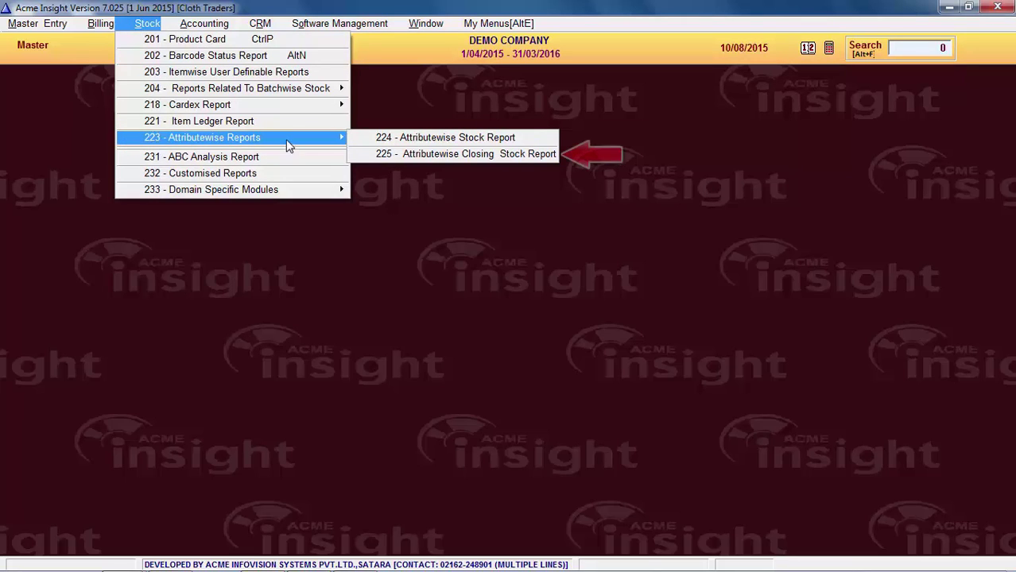
pyautogui.click(412, 156)
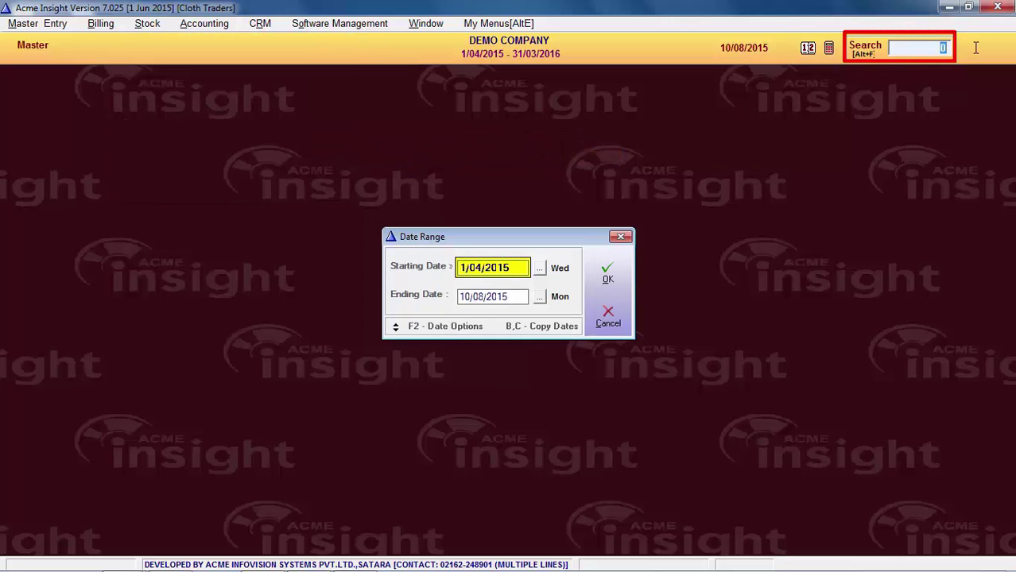
pyautogui.write('225')
pyautogui.press('Return')
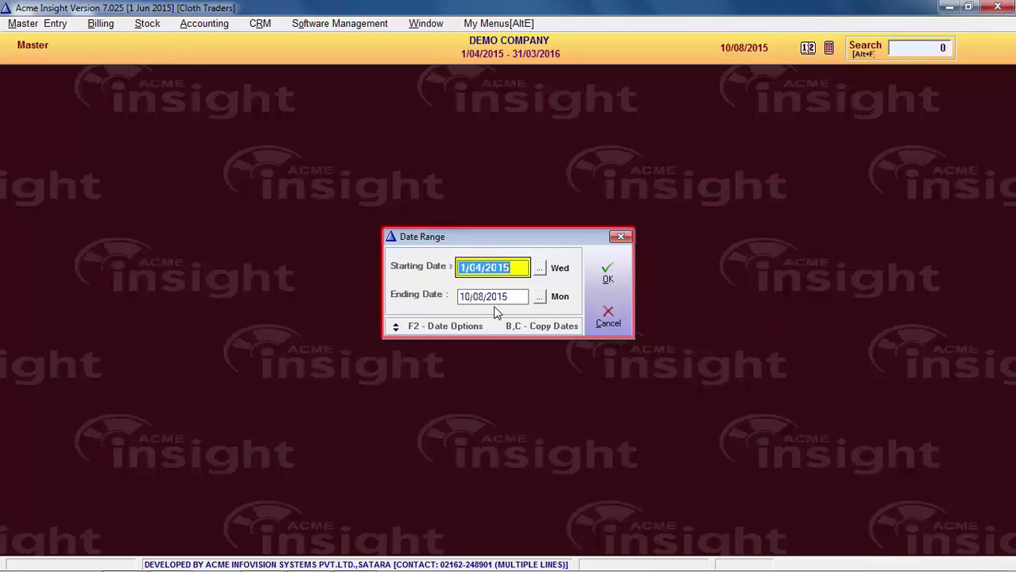
pyautogui.click(609, 278)
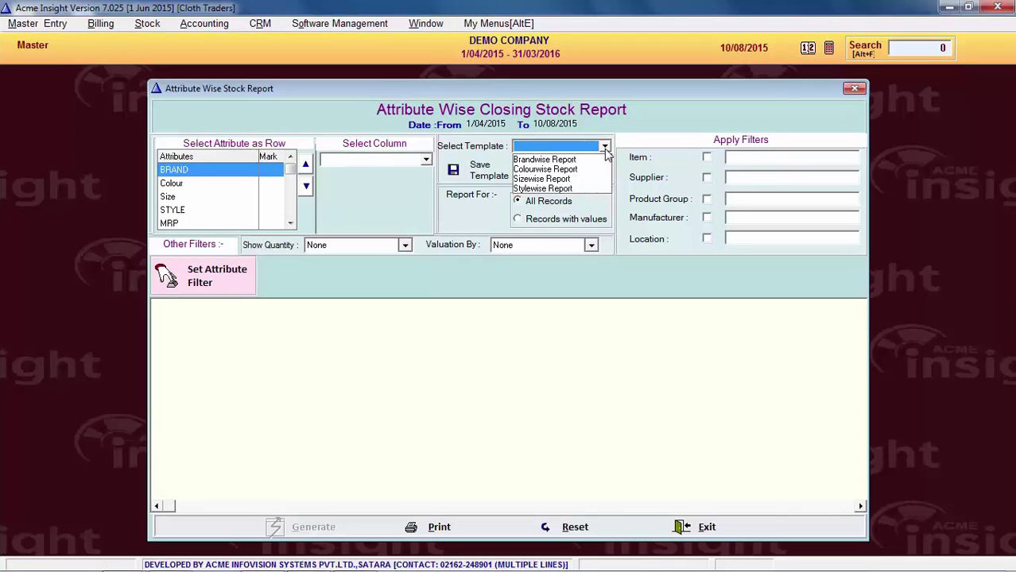
# Set the report to cover all records and show Closing Quantity, and reset the form.
pyautogui.click(532, 207)
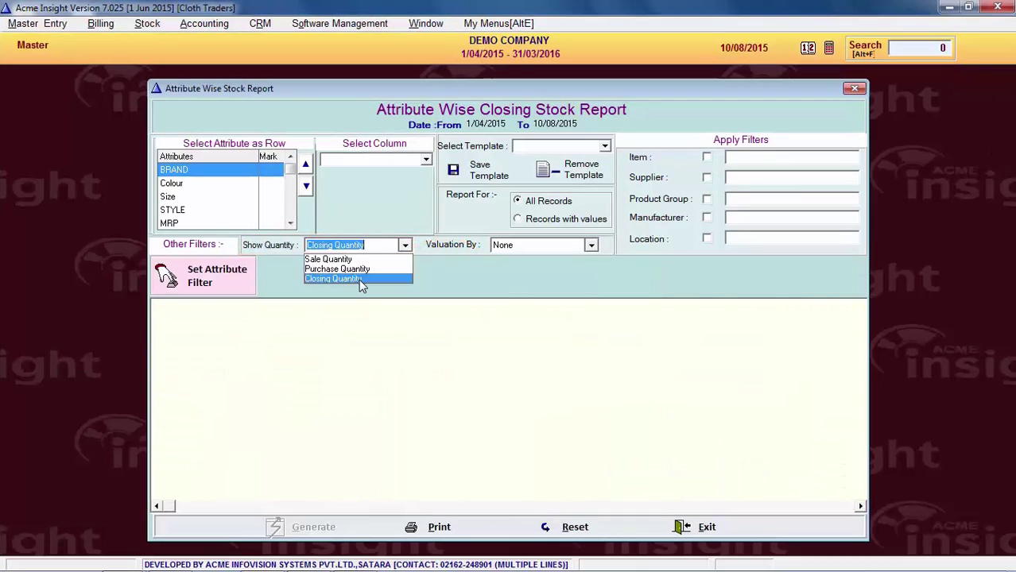
pyautogui.click(359, 279)
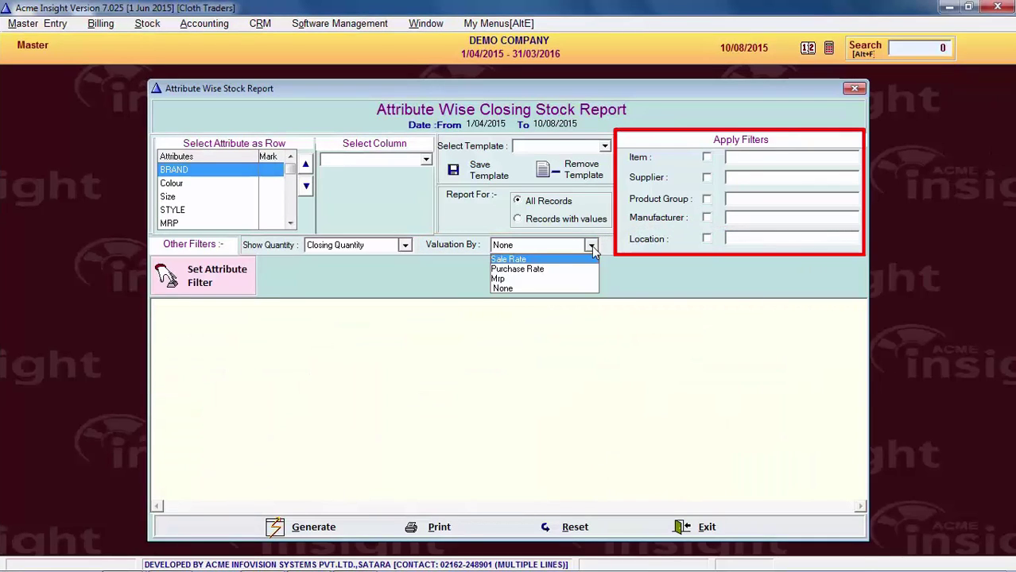
pyautogui.click(592, 247)
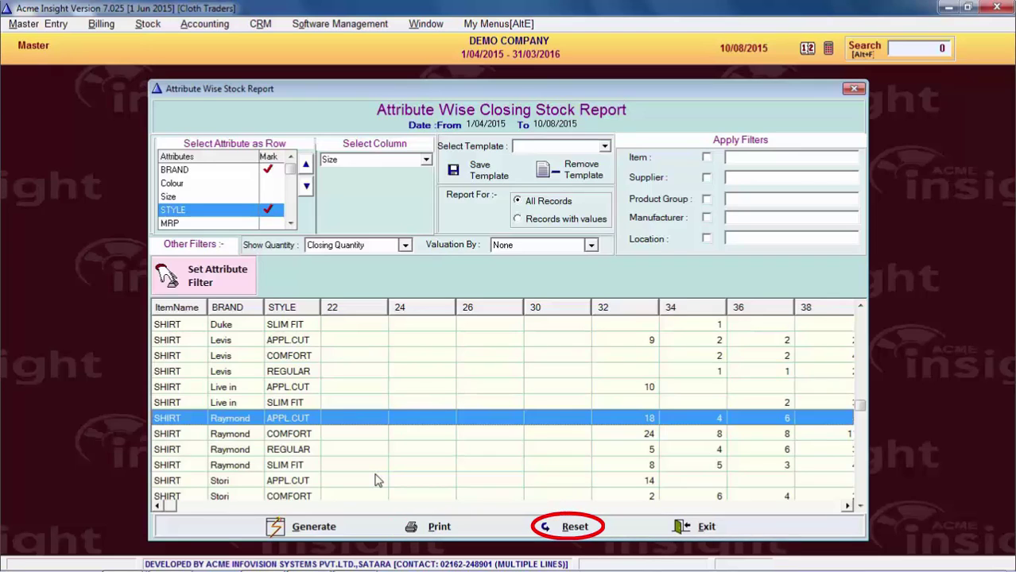
pyautogui.click(584, 529)
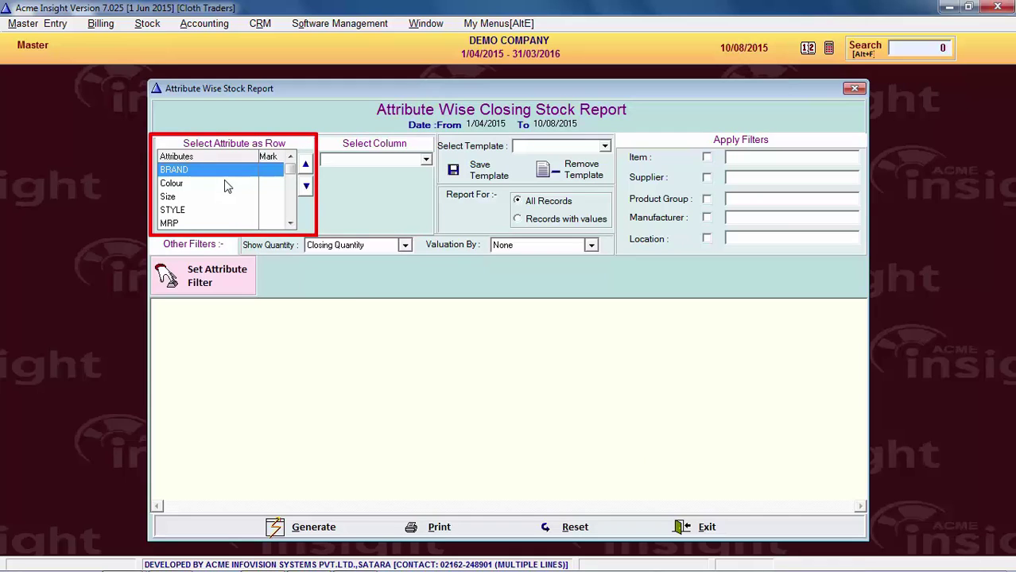
# Generate the report with BRAND as row attribute and Size as column, and examine the Raymond shirt quantities across the sizes.
pyautogui.click(272, 173)
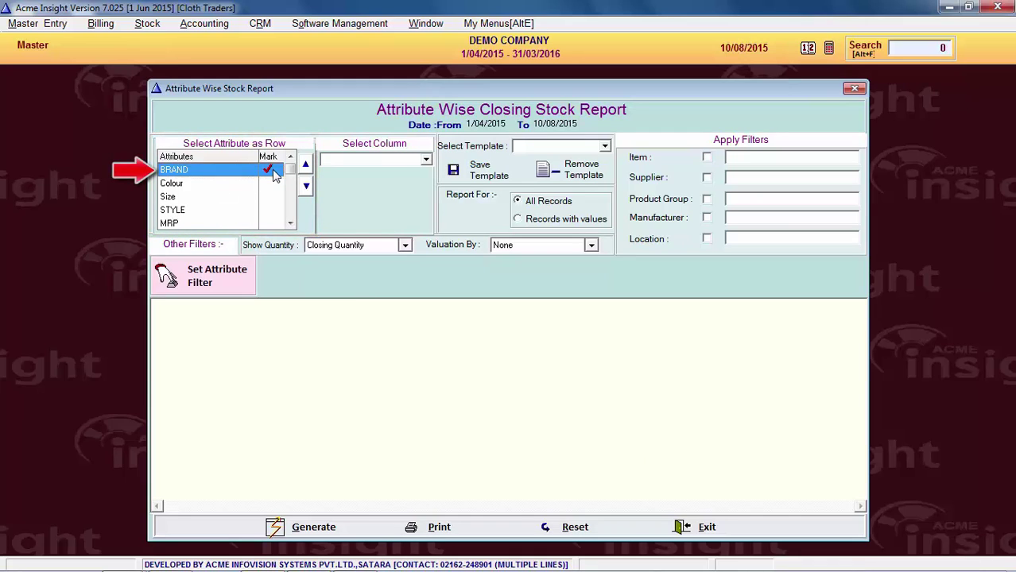
pyautogui.click(426, 160)
pyautogui.click(338, 189)
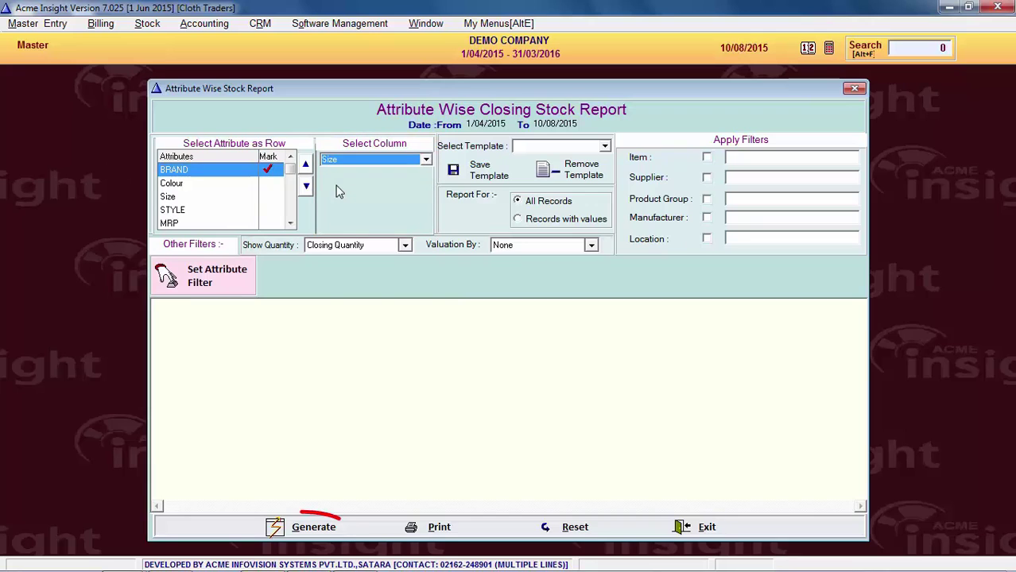
pyautogui.click(328, 531)
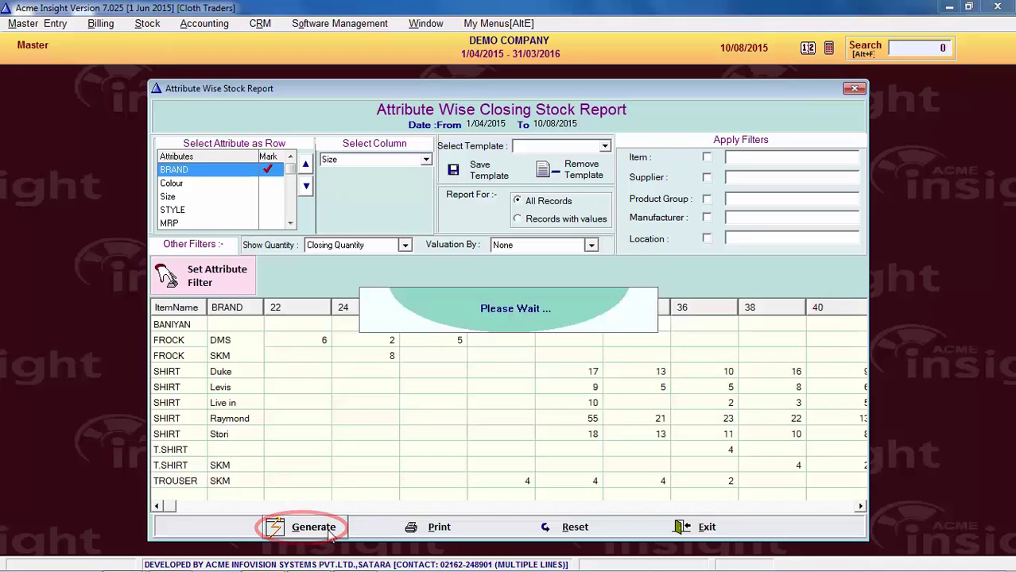
pyautogui.click(196, 374)
pyautogui.scroll(-1, 216, 407)
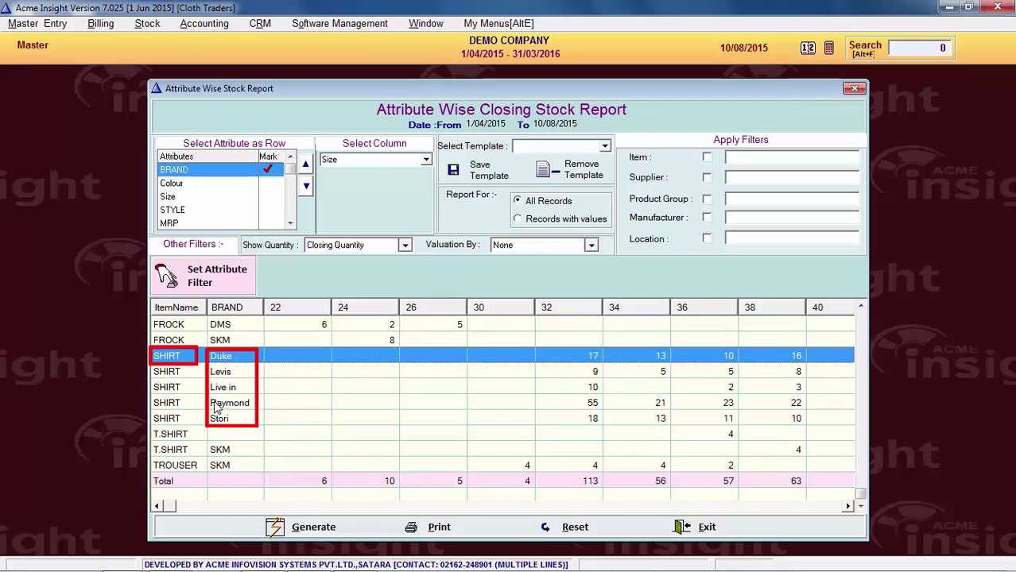
pyautogui.click(240, 341)
pyautogui.click(246, 404)
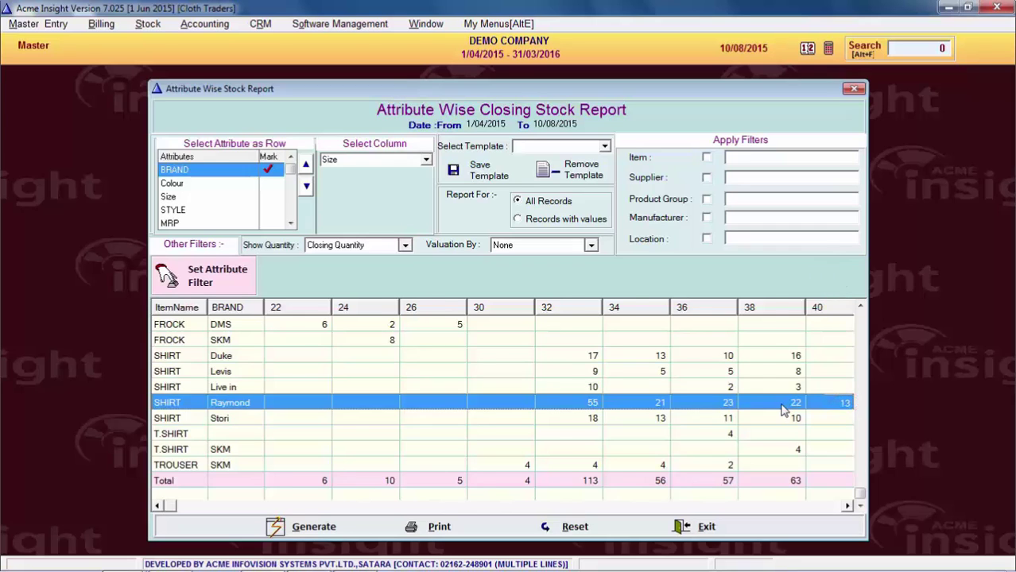
pyautogui.hscroll(3, 783, 410)
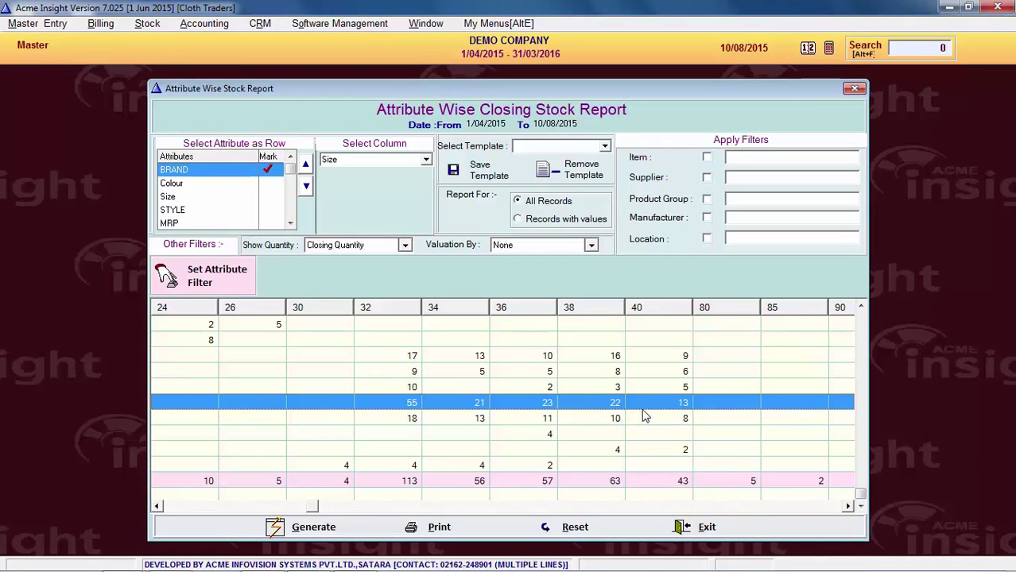
pyautogui.click(157, 506)
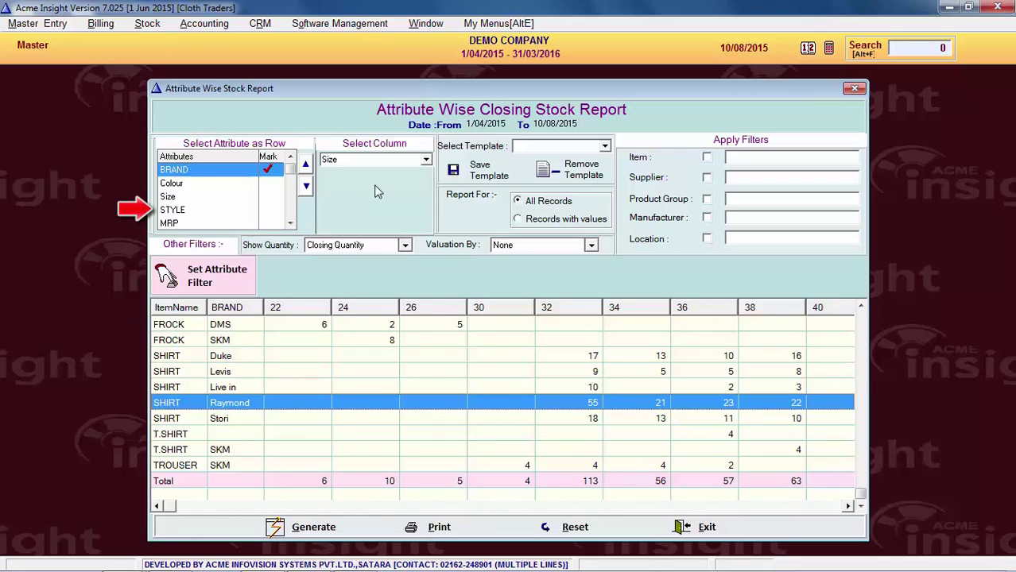
# Add STYLE as a second row attribute, regenerate the report, and review the shirt styles listed under each brand.
pyautogui.click(211, 210)
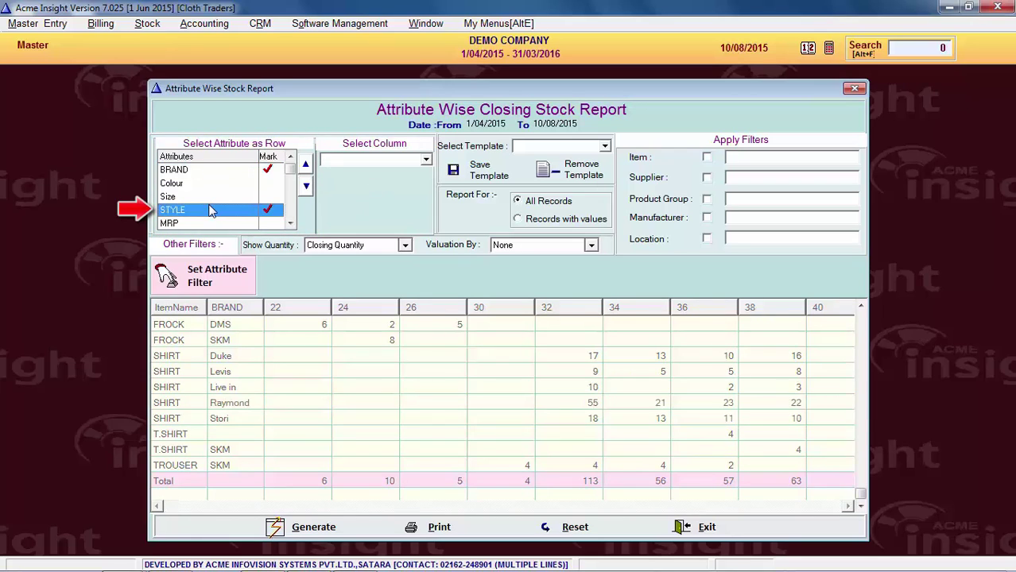
pyautogui.click(306, 529)
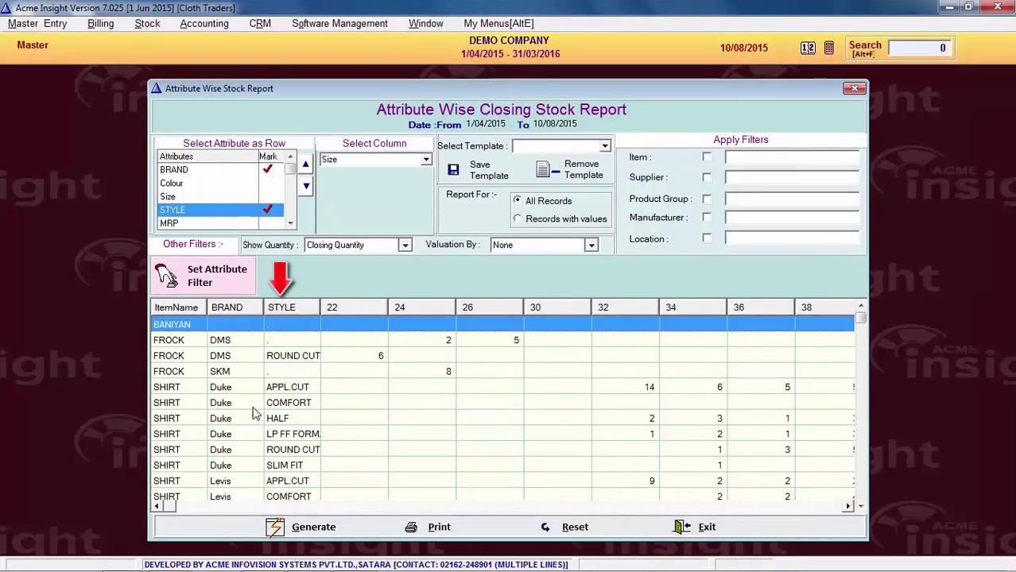
pyautogui.click(253, 407)
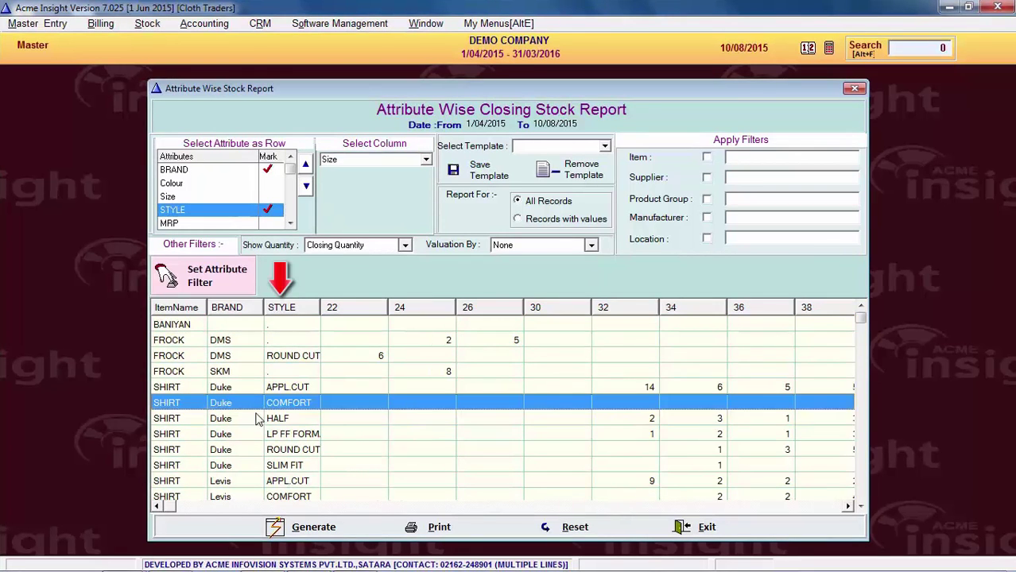
pyautogui.click(292, 455)
pyautogui.scroll(-3, 294, 463)
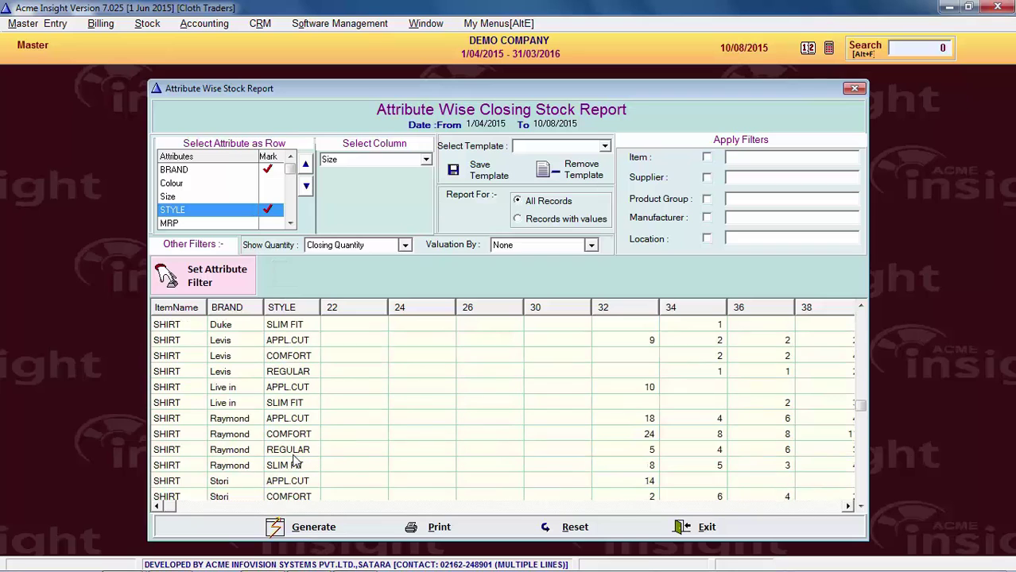
pyautogui.click(237, 422)
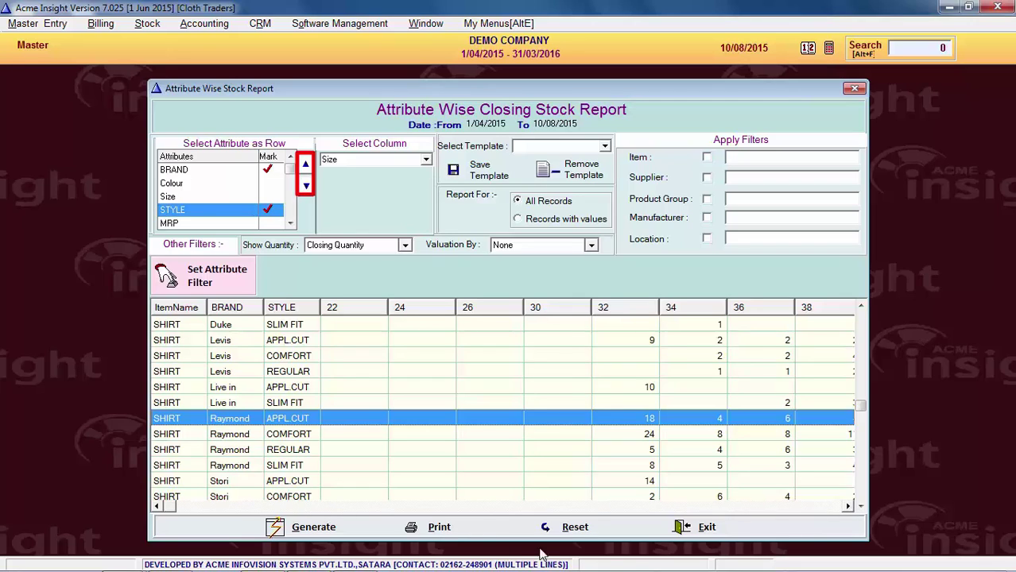
# Move STYLE above BRAND in the row attribute order, regenerate the report, and review the brands listed under each shirt style.
pyautogui.click(306, 167)
pyautogui.click(306, 167)
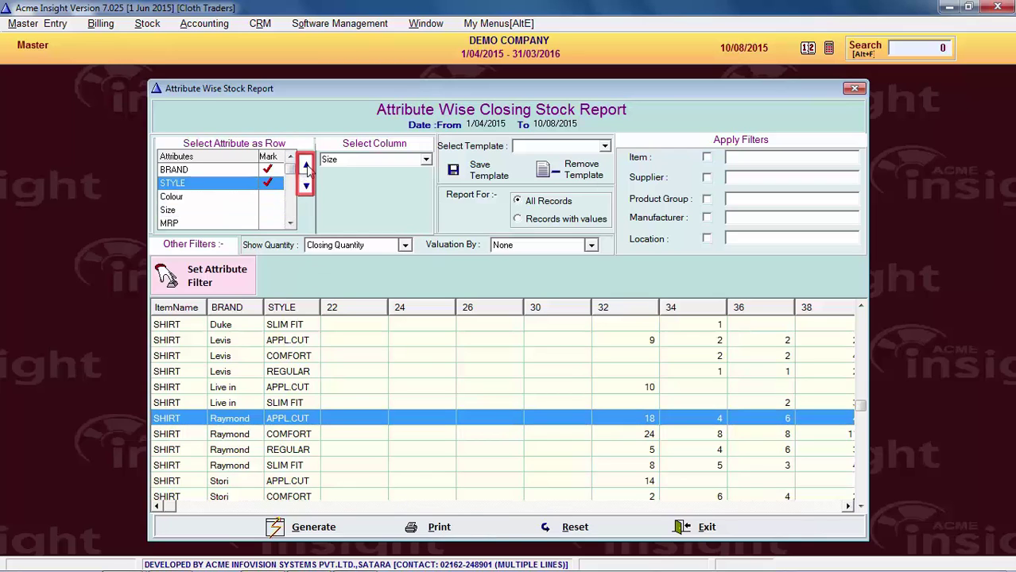
pyautogui.click(307, 168)
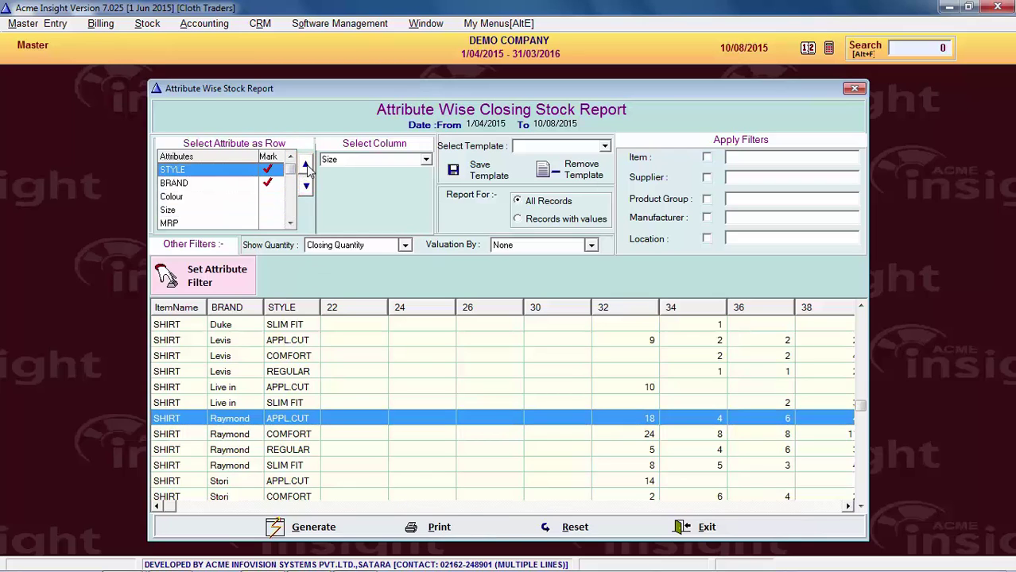
pyautogui.click(318, 527)
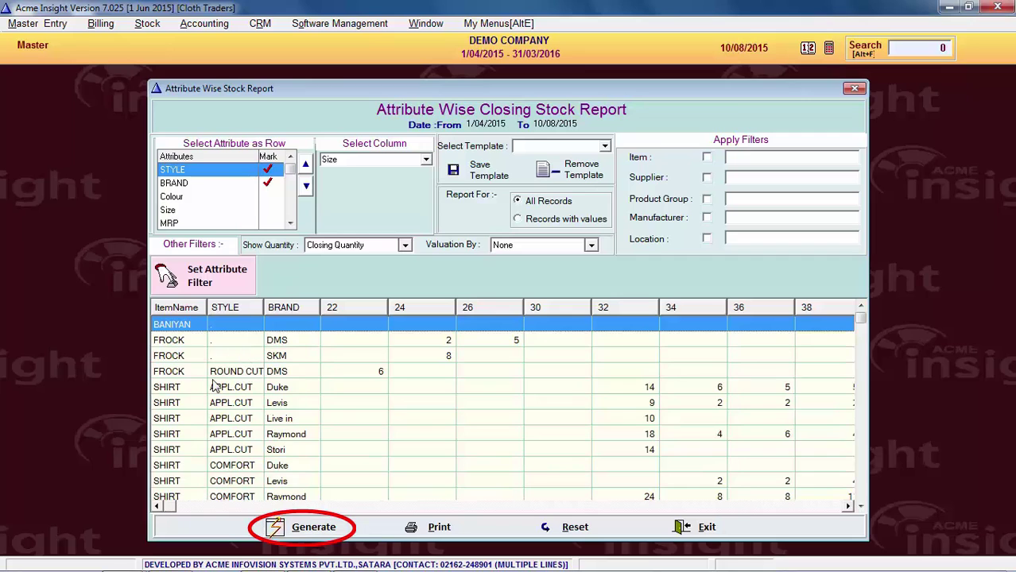
pyautogui.click(219, 403)
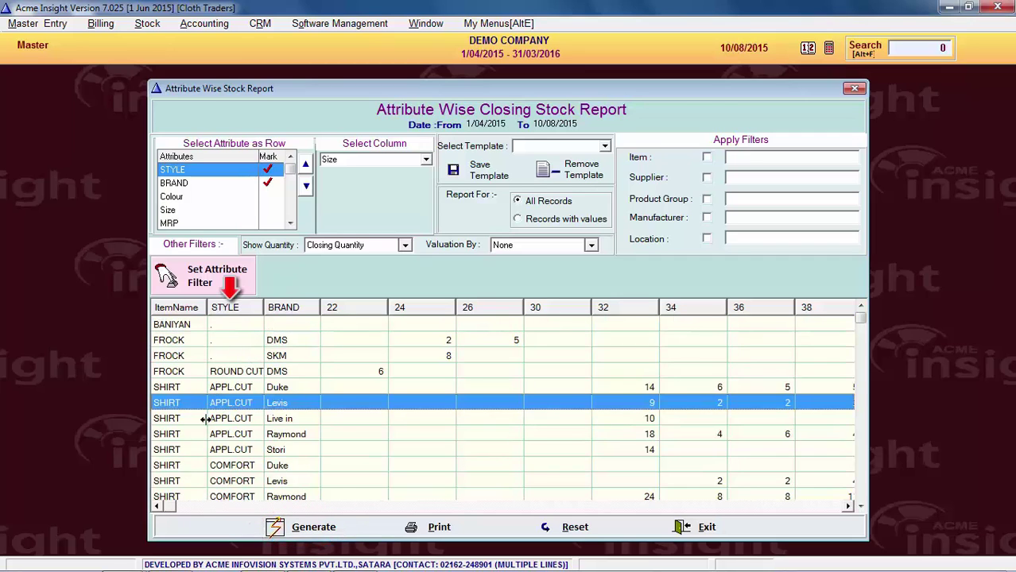
pyautogui.click(230, 451)
pyautogui.scroll(-3, 235, 463)
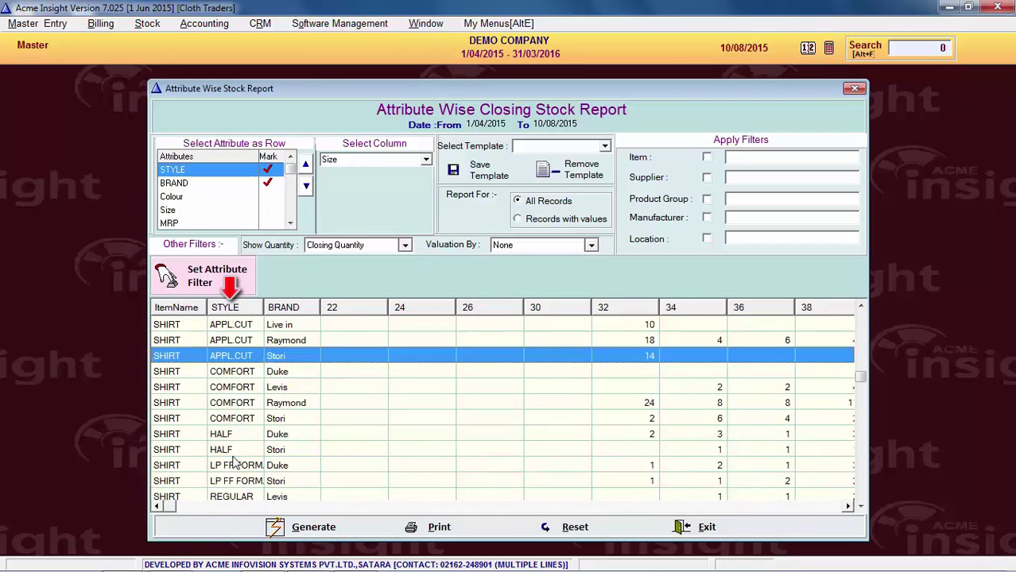
pyautogui.click(242, 419)
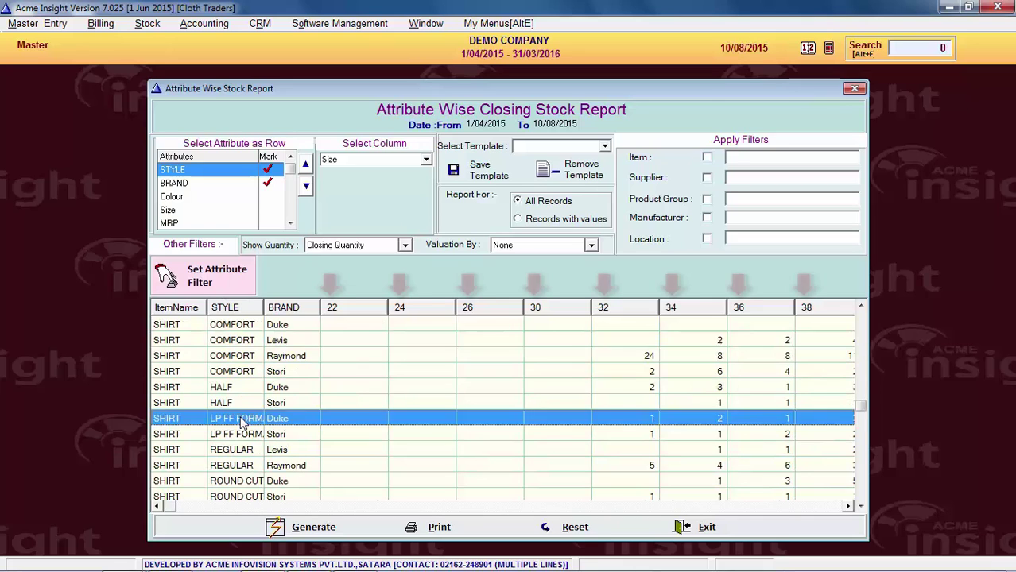
pyautogui.scroll(-2, 243, 424)
pyautogui.click(250, 389)
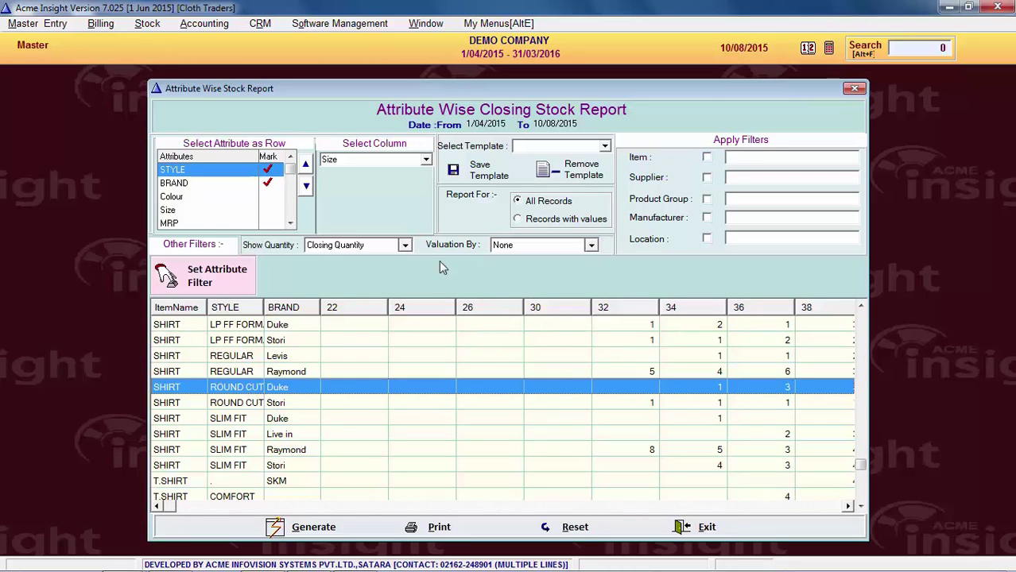
# Change the report column to Colour, regenerate it, and examine the colour-wise quantities of the COMFORT style Stori shirts.
pyautogui.click(426, 162)
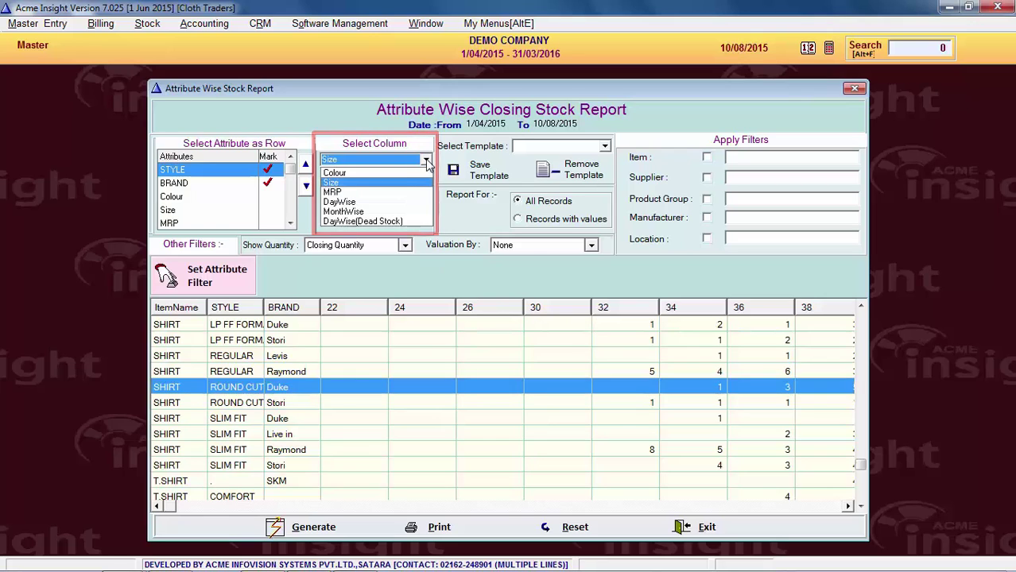
pyautogui.click(346, 174)
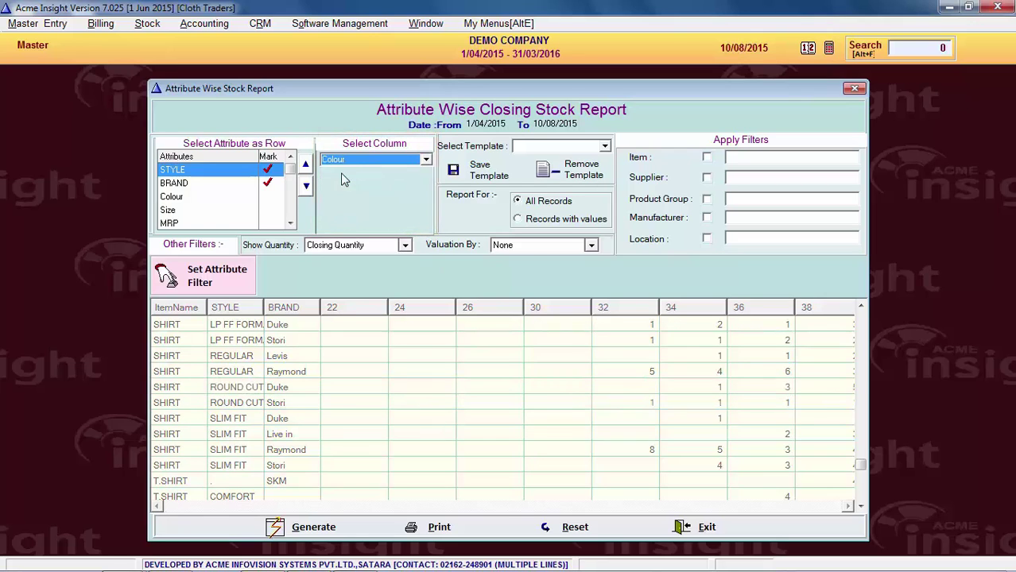
pyautogui.click(310, 531)
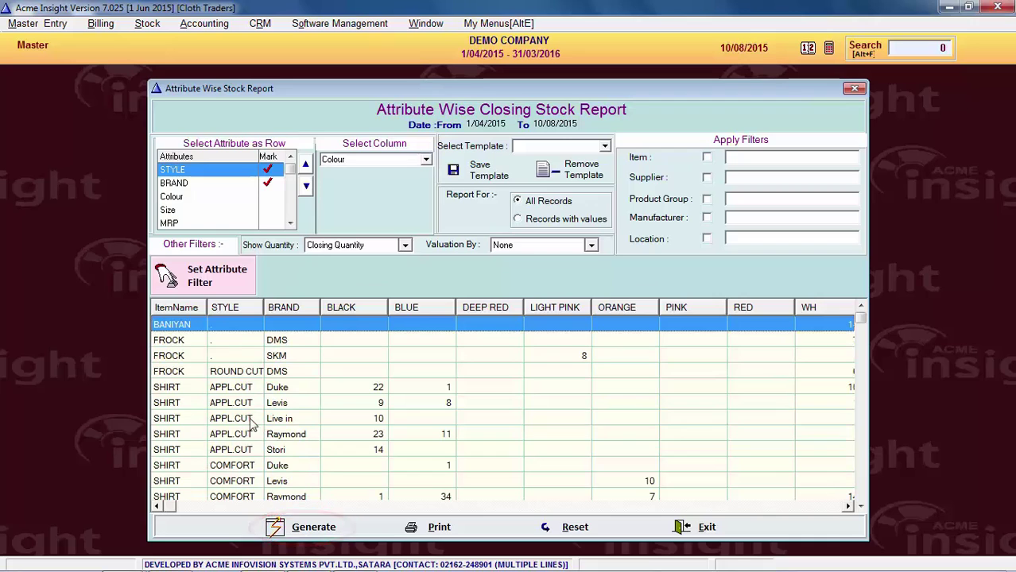
pyautogui.click(295, 418)
pyautogui.scroll(-2, 296, 423)
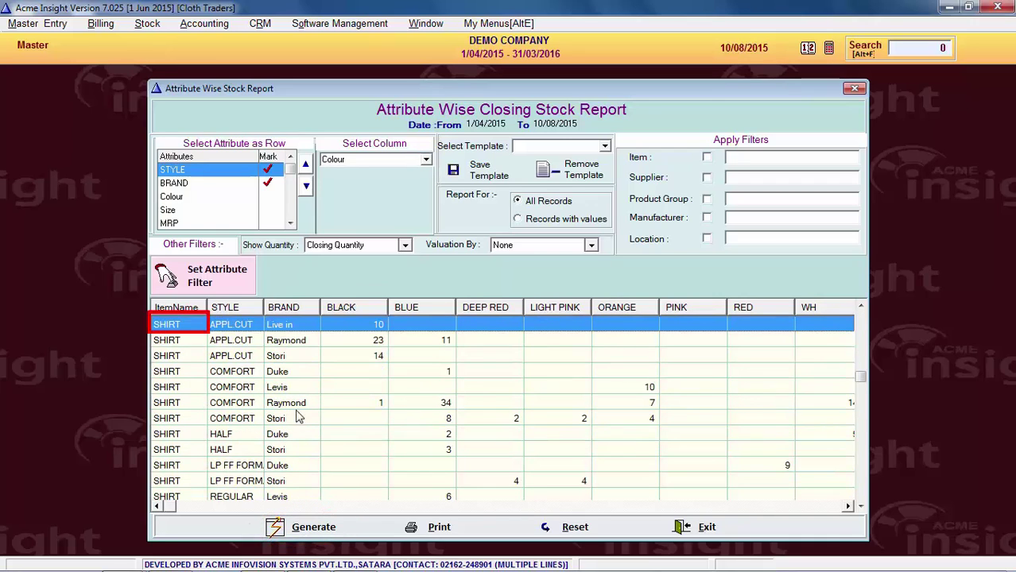
pyautogui.click(320, 404)
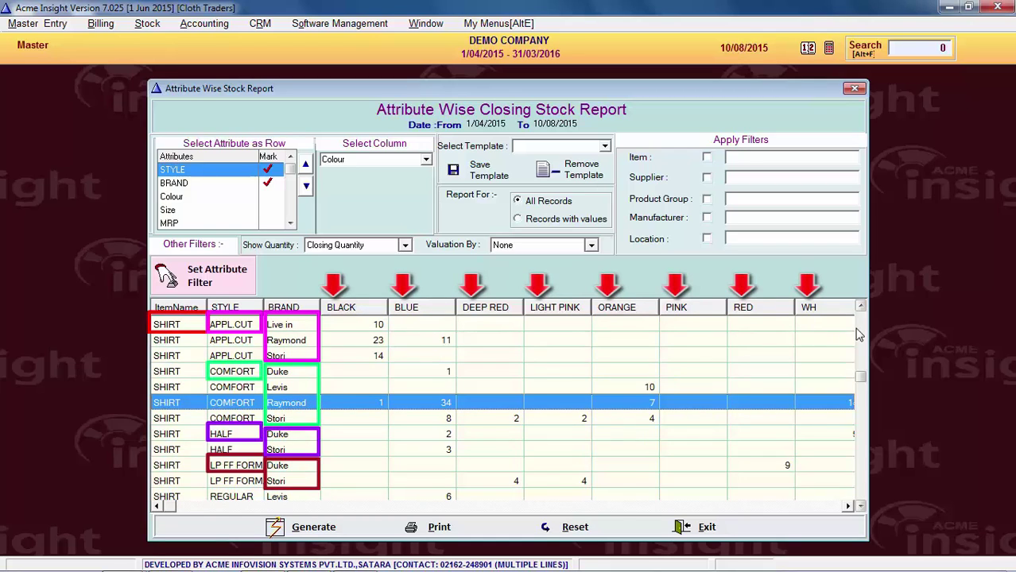
pyautogui.click(297, 421)
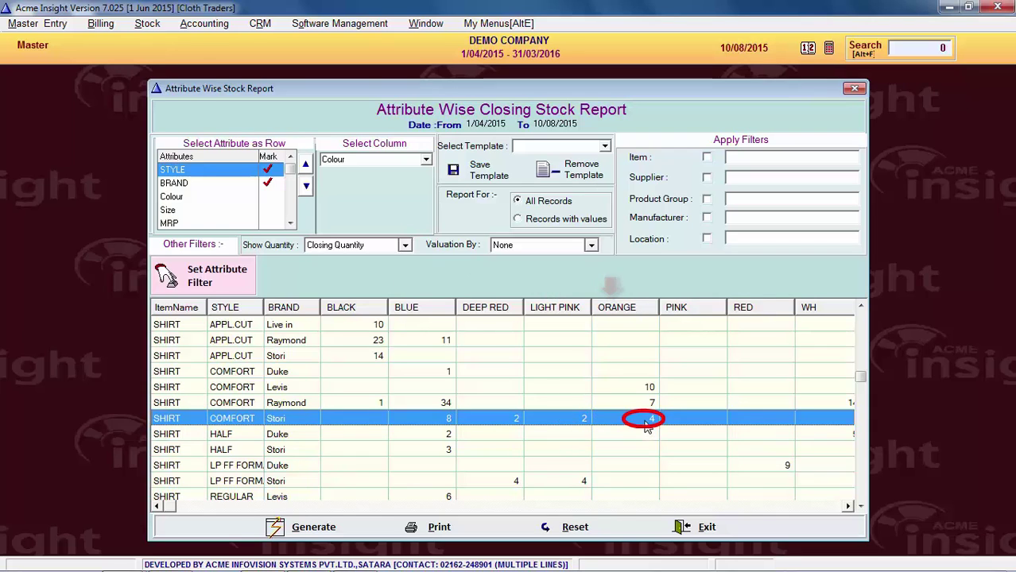
pyautogui.click(849, 508)
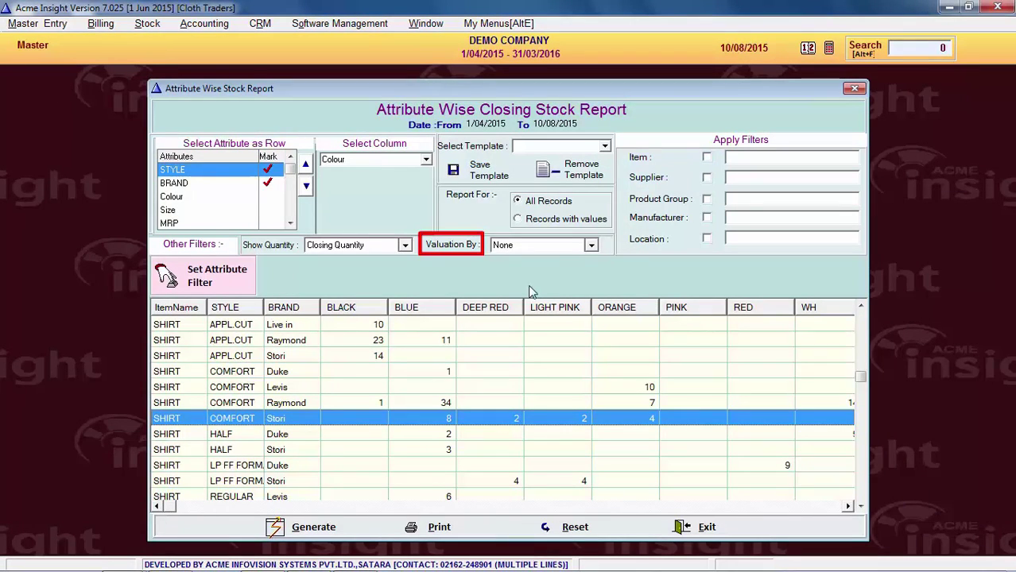
# Set the stock valuation to Purchase Rate and regenerate the colour-wise report to review the stock value.
pyautogui.click(591, 246)
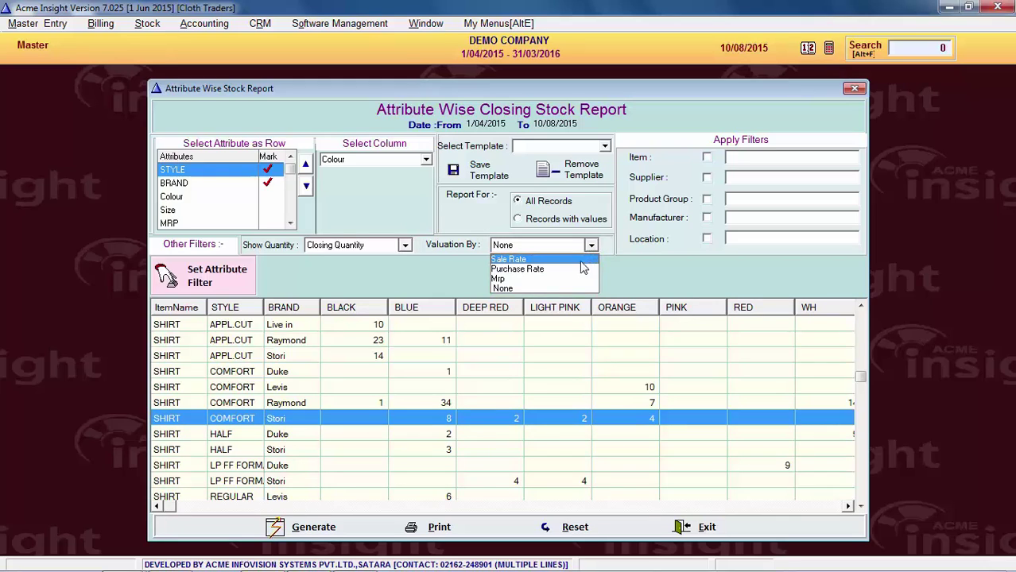
pyautogui.click(527, 270)
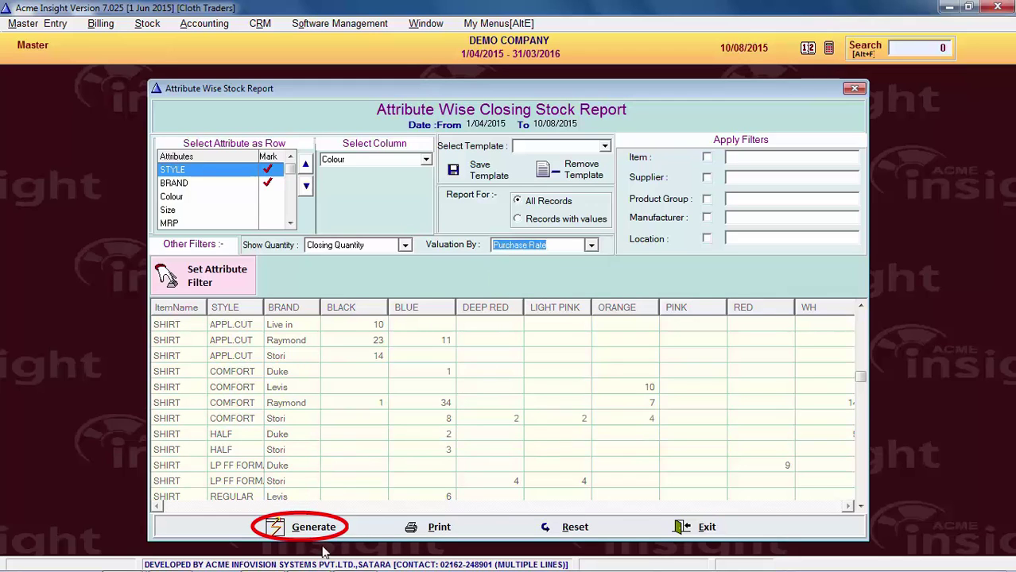
pyautogui.click(308, 527)
pyautogui.hscroll(3, 428, 454)
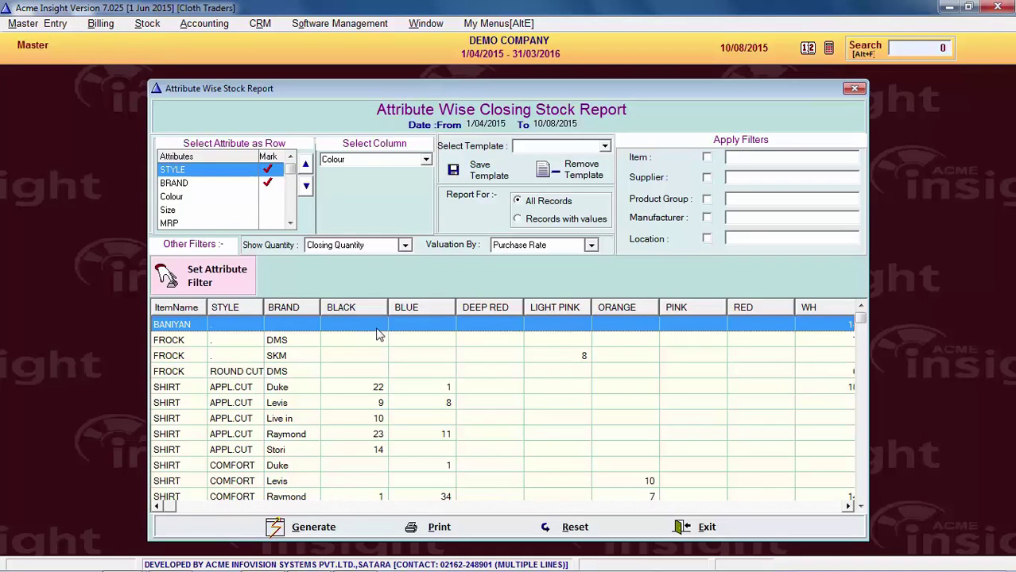
pyautogui.click(299, 418)
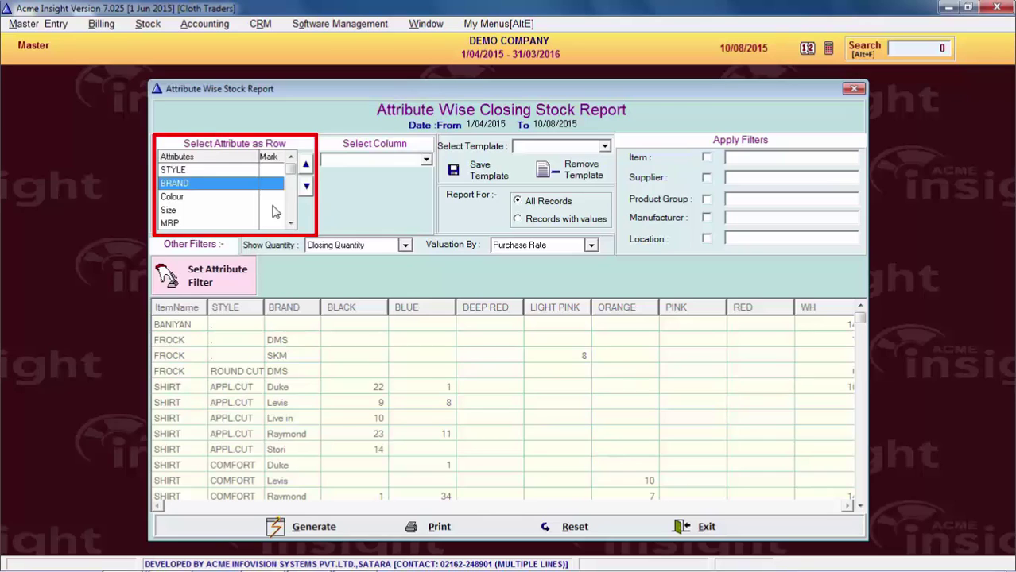
# Generate the Sale Quantity report with Size as row attribute and BRAND as column, and examine the shirt sales by size and brand.
pyautogui.click(270, 210)
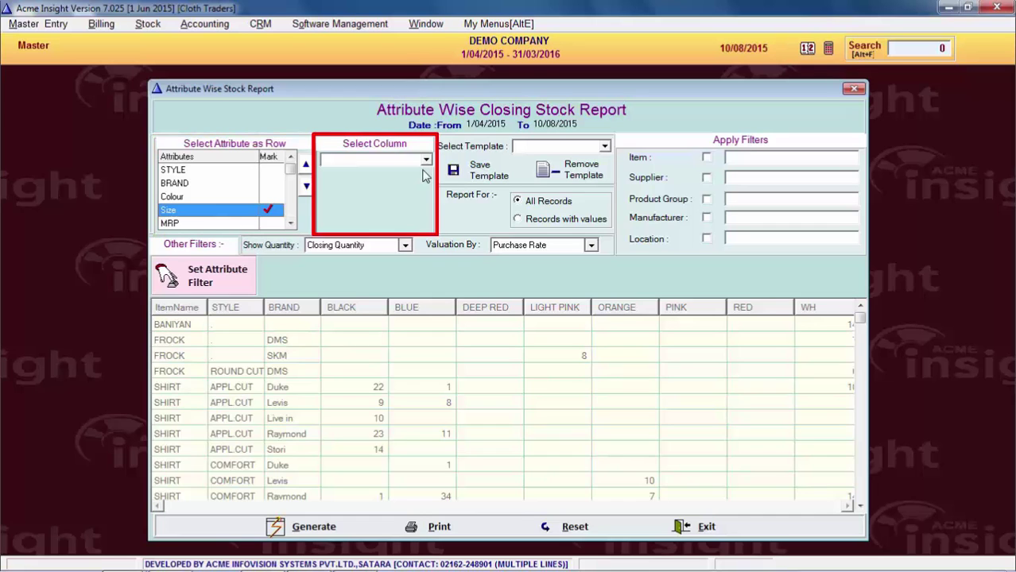
pyautogui.click(427, 160)
pyautogui.click(344, 178)
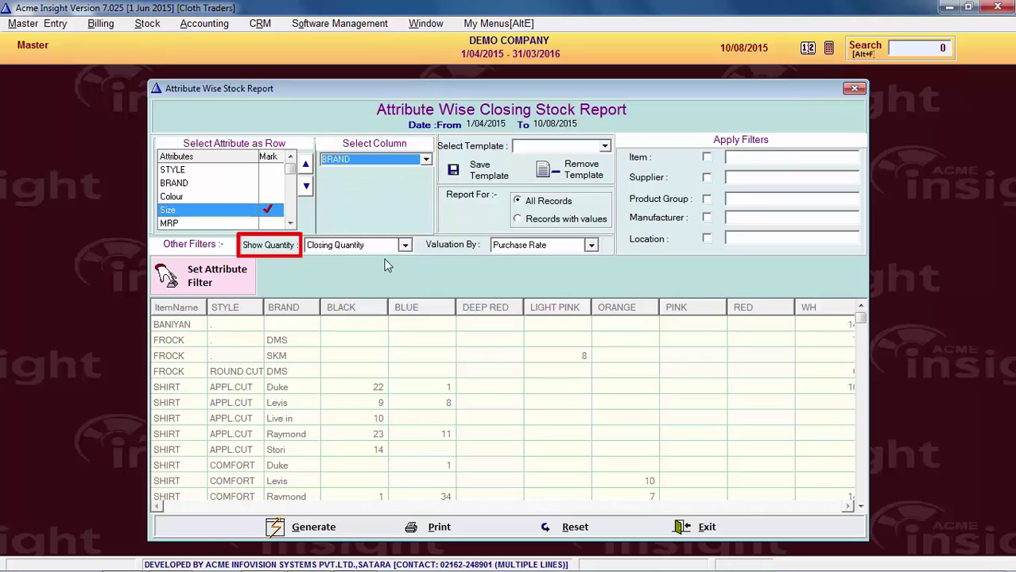
pyautogui.click(405, 246)
pyautogui.click(330, 260)
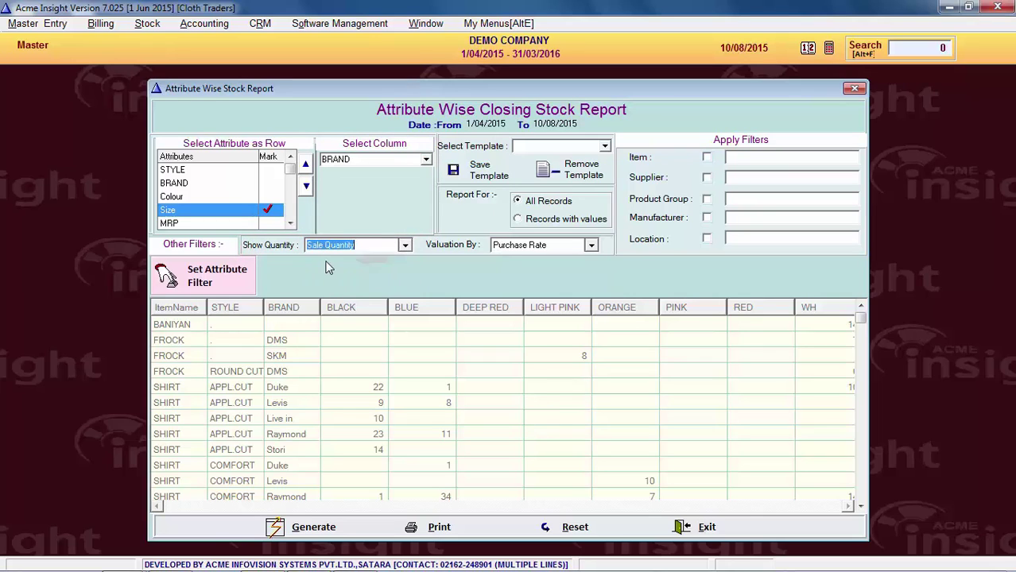
pyautogui.click(331, 531)
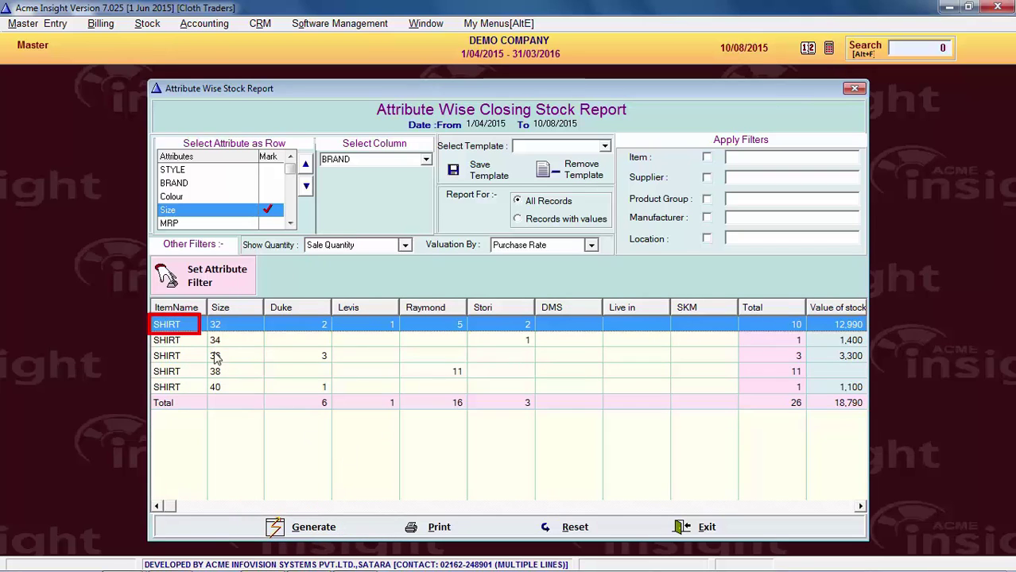
pyautogui.press('Down')
pyautogui.press('Down')
pyautogui.press('Down')
pyautogui.click(242, 356)
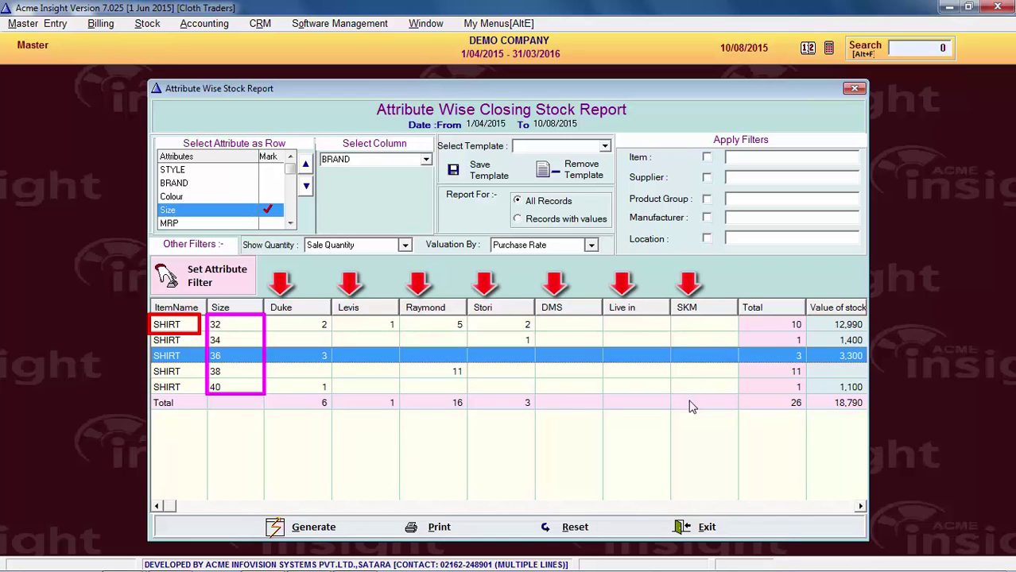
pyautogui.click(574, 406)
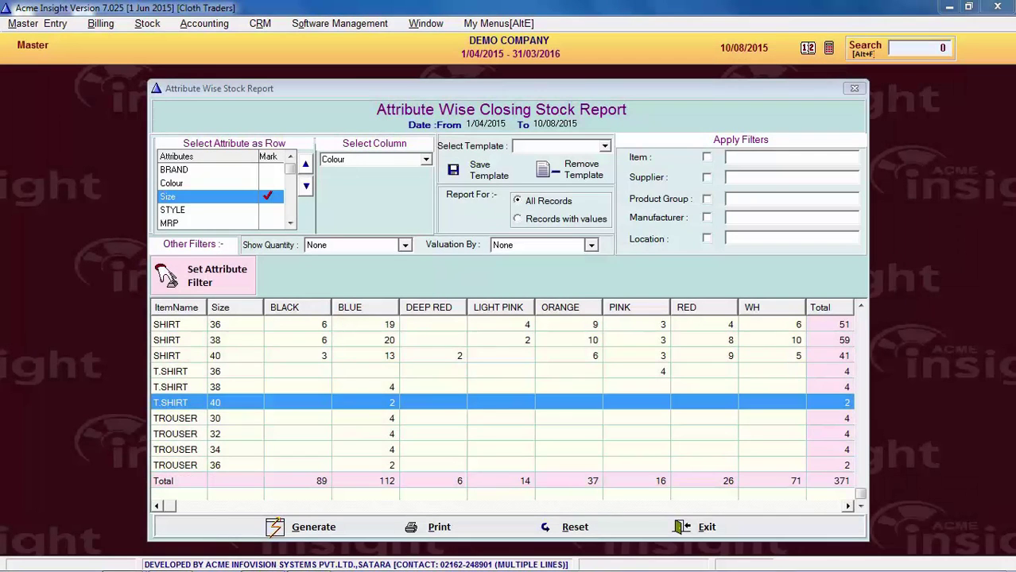
# Change the report column to DayWise(Dead Stock) with slabs of 30, 60 and 120 days, and generate the size-wise report.
pyautogui.click(426, 159)
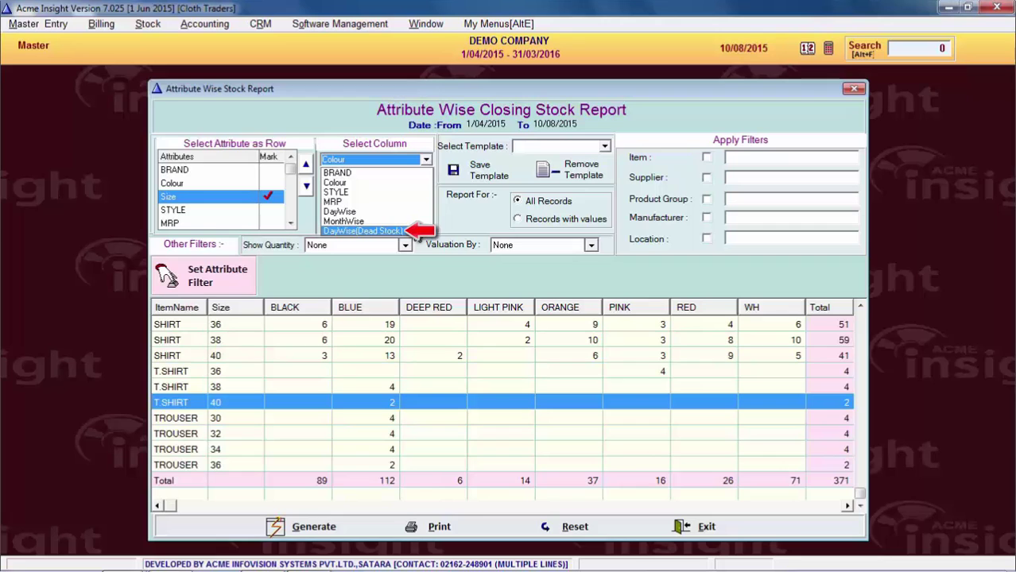
pyautogui.click(415, 230)
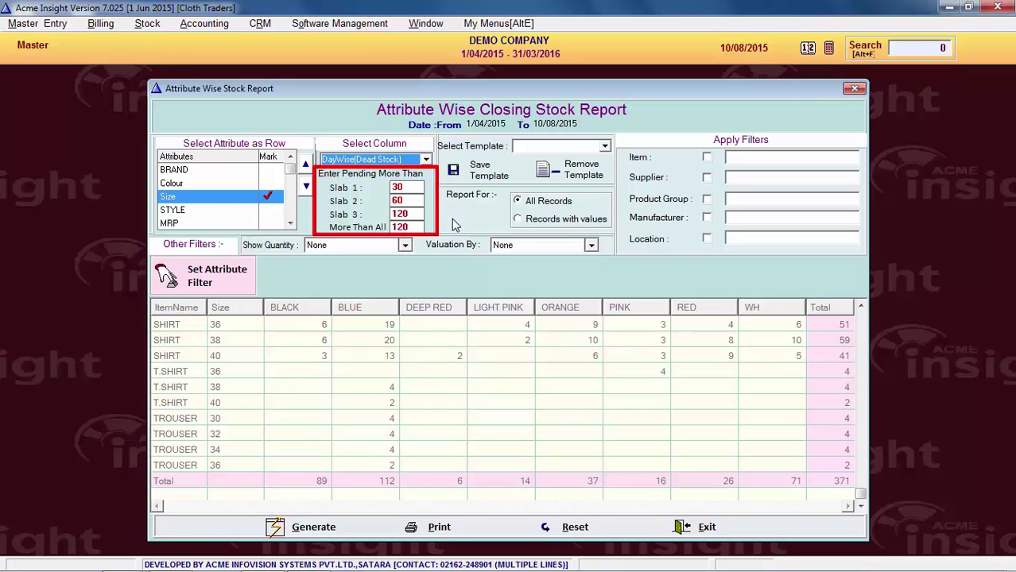
pyautogui.press('Tab')
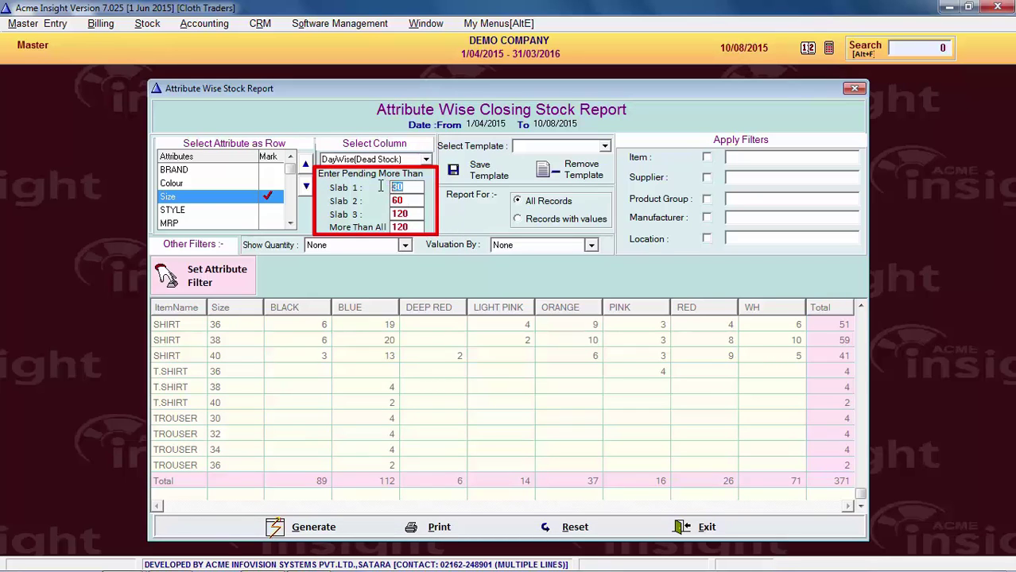
pyautogui.click(324, 531)
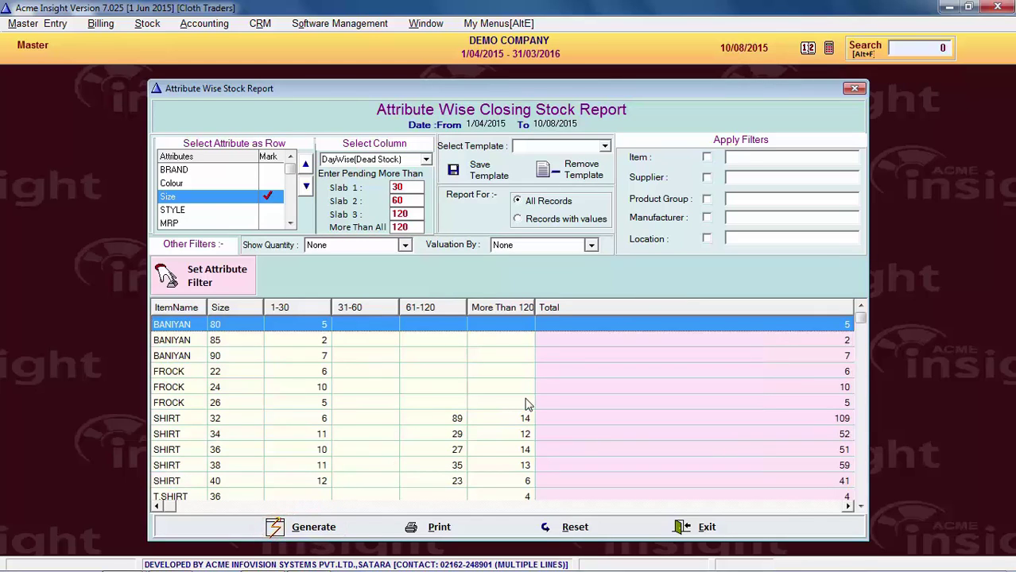
pyautogui.moveTo(534, 310); pyautogui.dragTo(544, 314)
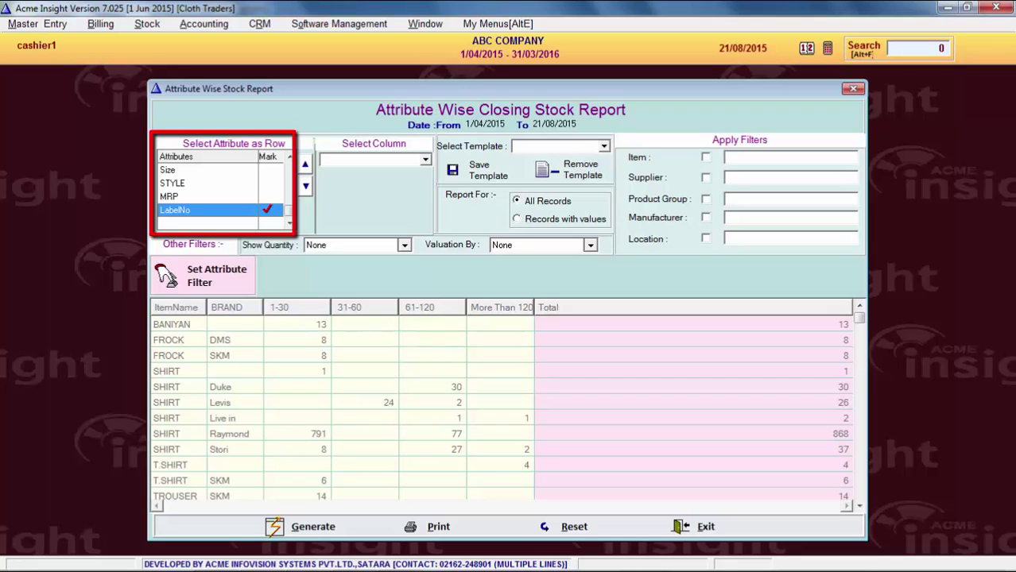
# Select DayWise(Dead Stock) as the column for the report with LabelNo as row attribute.
pyautogui.hotkey('alt', 'Down')
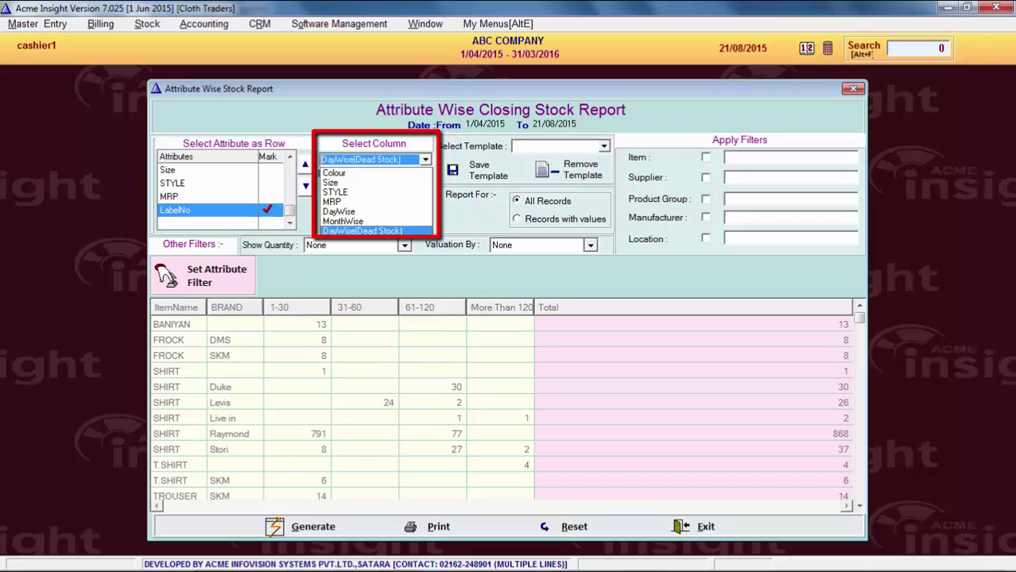
pyautogui.press('Return')
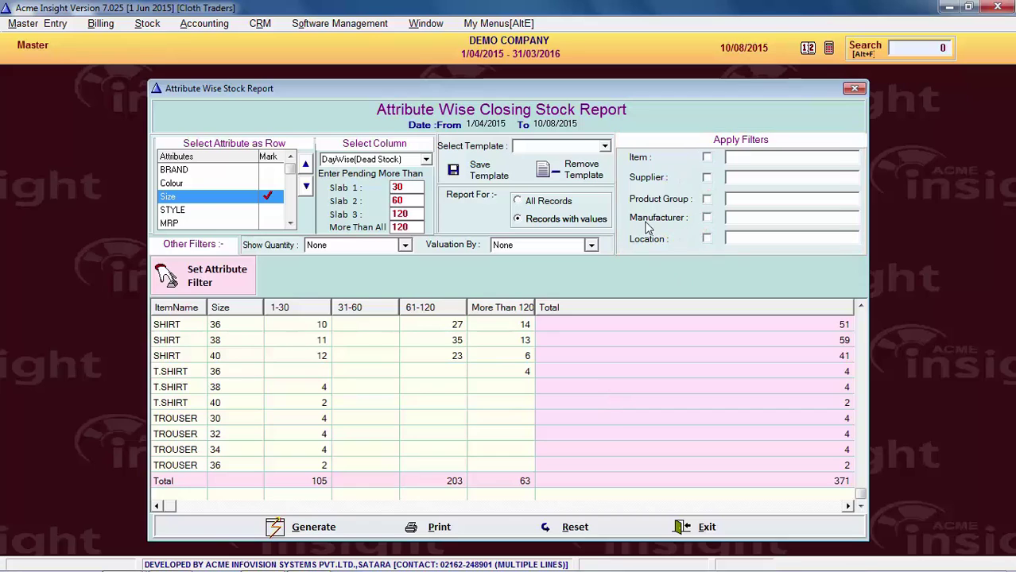
# Filter the dead stock report by the SHOP location, regenerate it, and review the listed items.
pyautogui.click(707, 241)
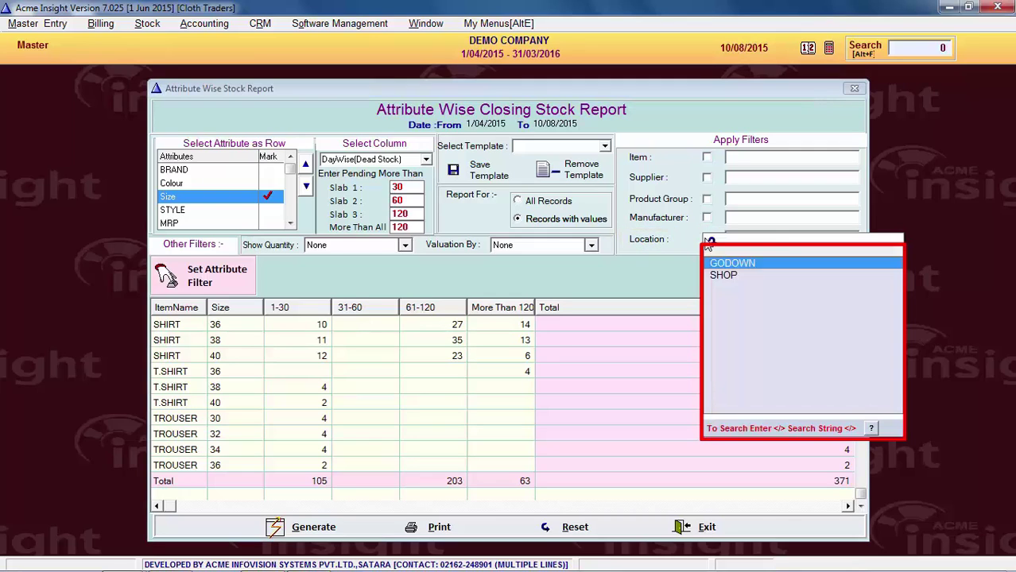
pyautogui.click(732, 277)
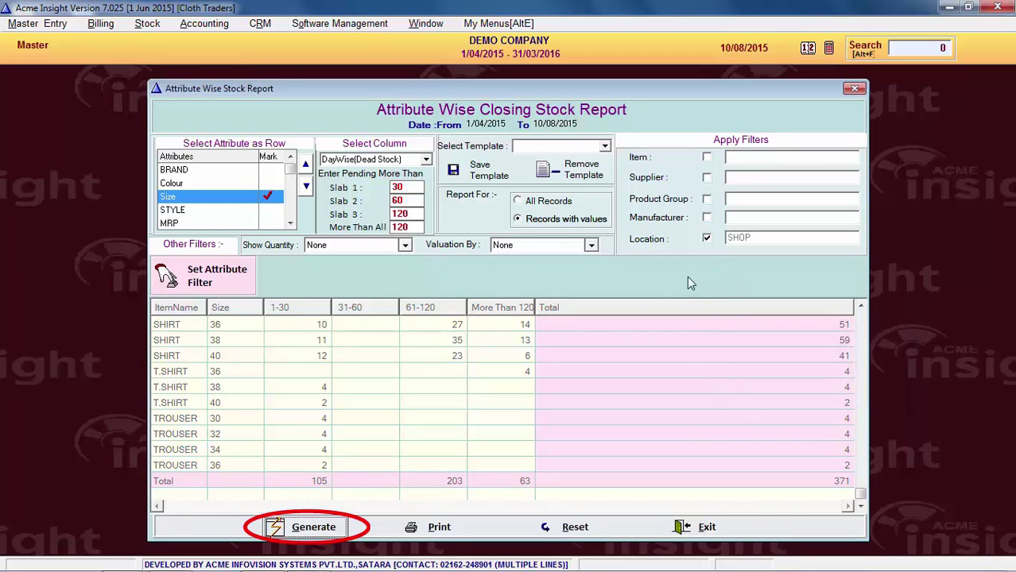
pyautogui.click(331, 533)
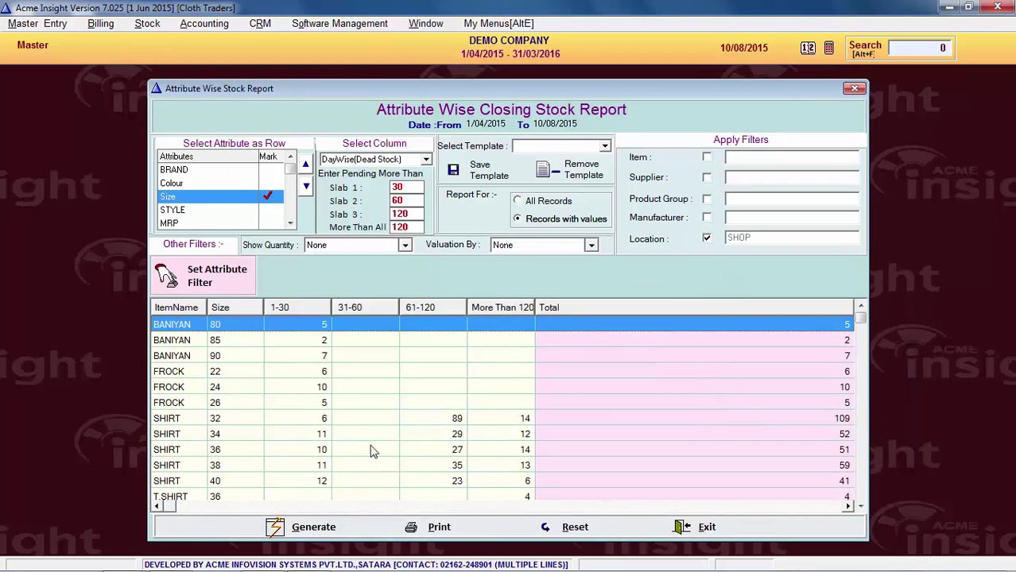
pyautogui.click(384, 407)
pyautogui.scroll(-2, 384, 407)
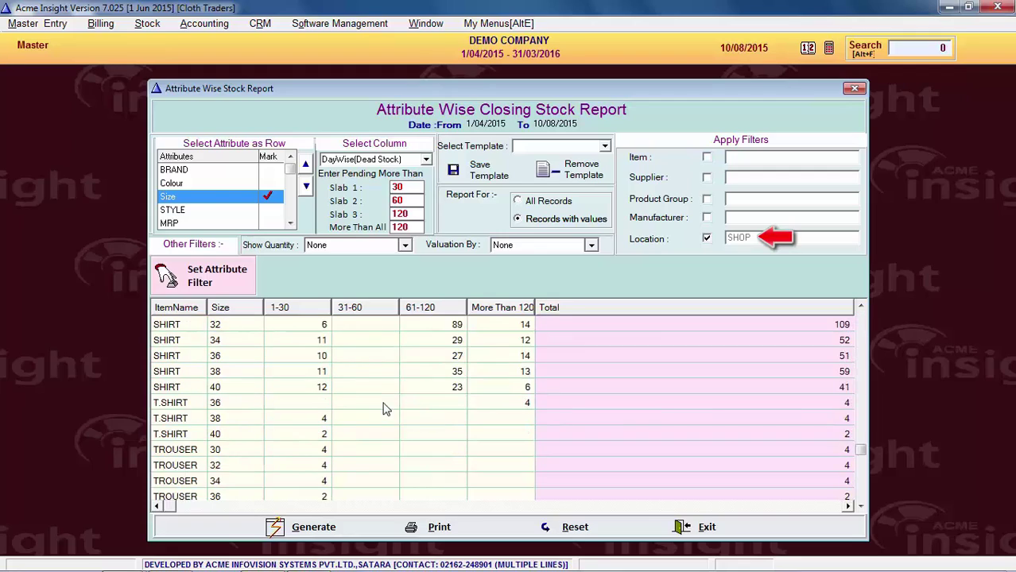
pyautogui.scroll(2, 384, 407)
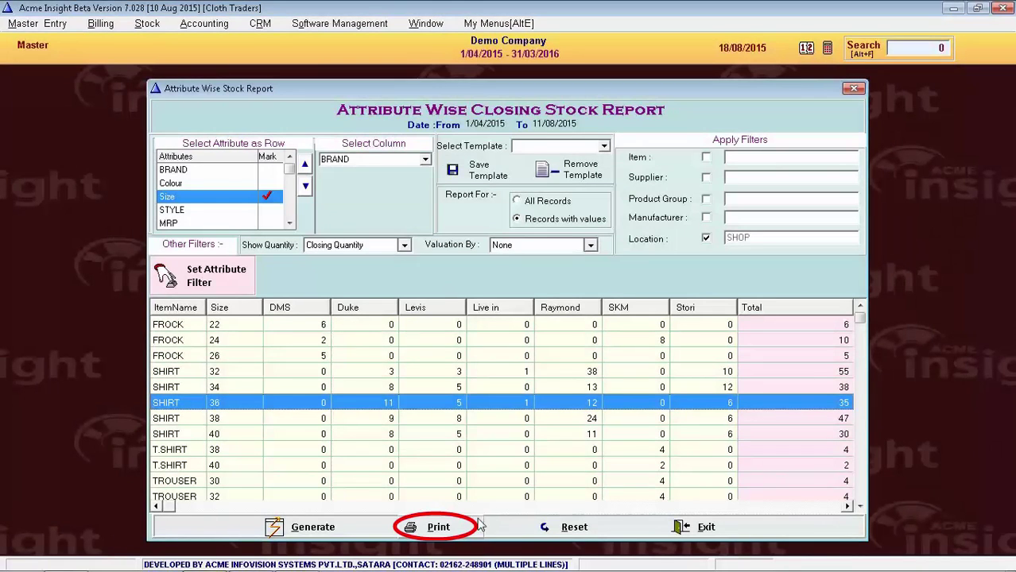
# Output the size-by-brand stock report to Excel and print the active sheet on the Laser Printer.
pyautogui.click(454, 530)
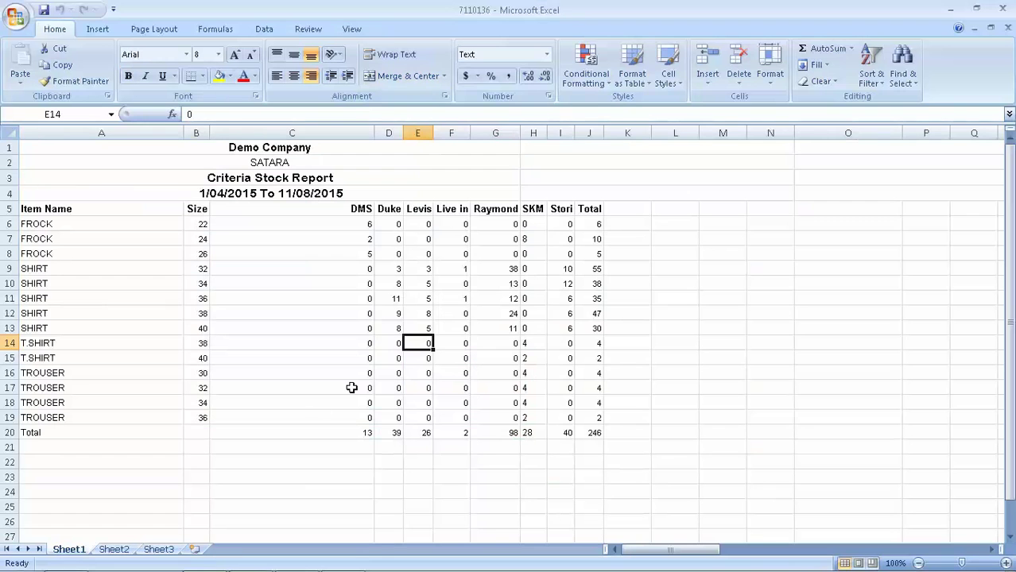
pyautogui.click(267, 503)
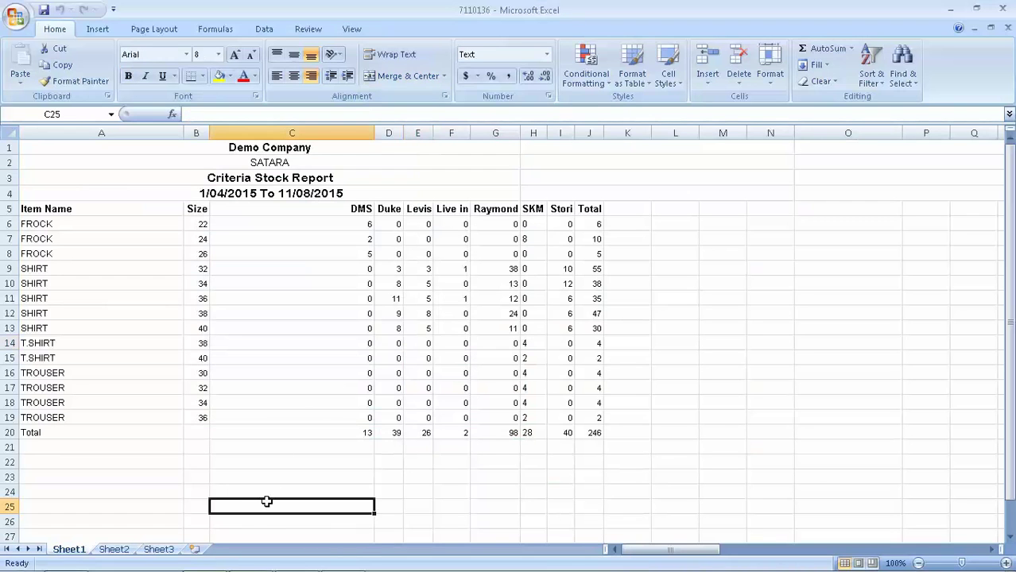
pyautogui.hotkey('ctrl', 'p')
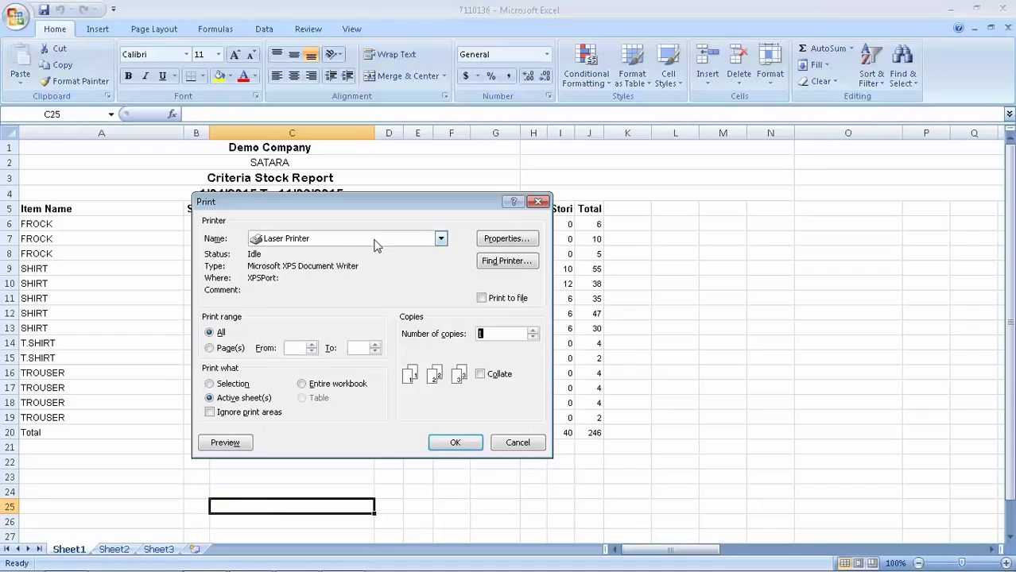
pyautogui.click(453, 442)
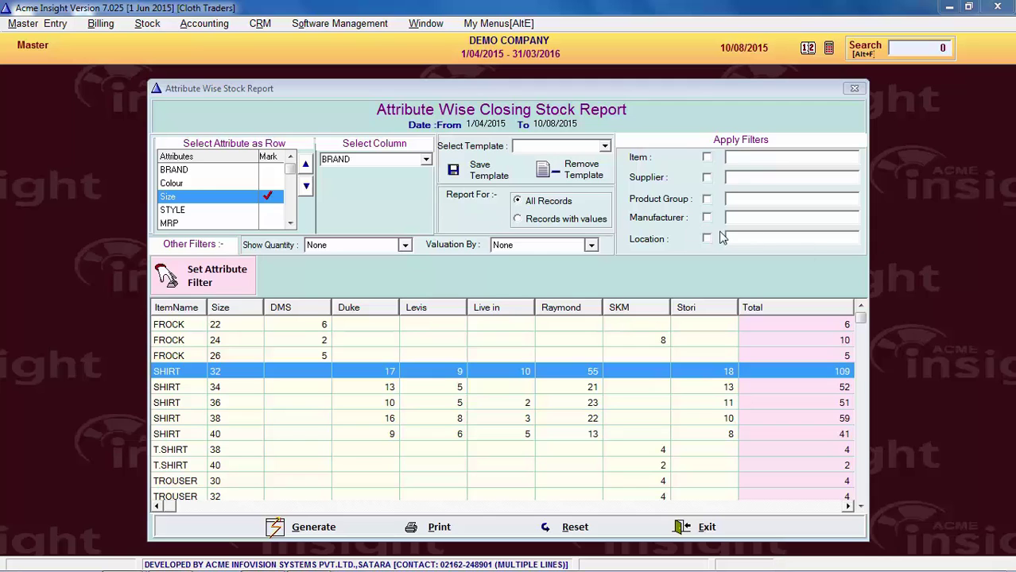
# Save the current report settings as a template named Sizewise Report.
pyautogui.click(509, 175)
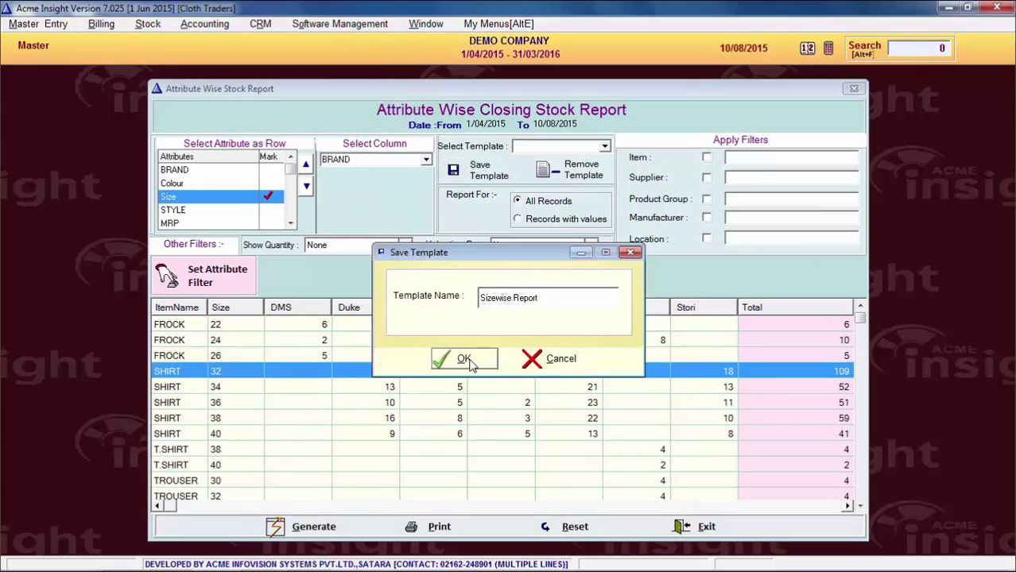
pyautogui.click(464, 359)
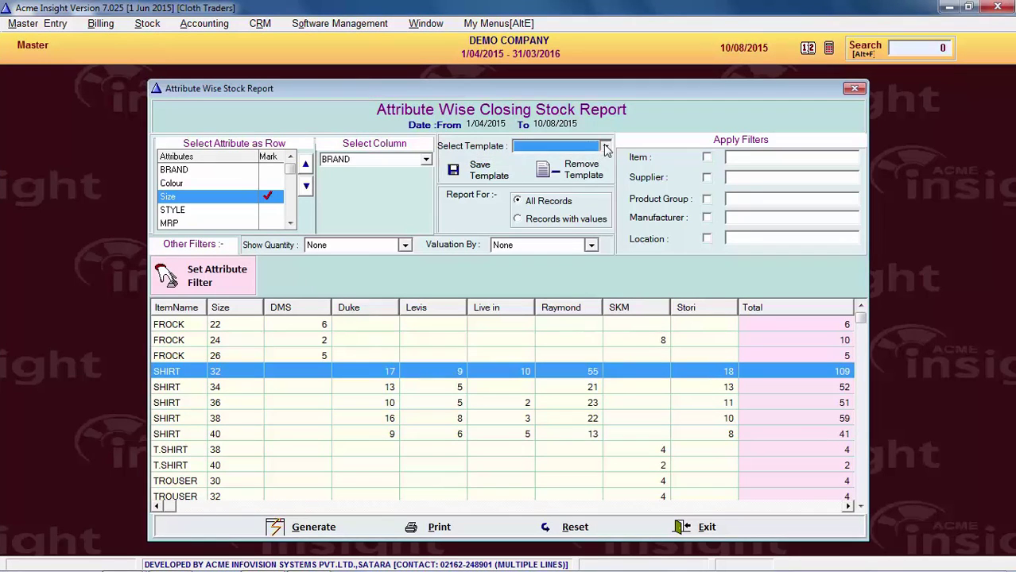
# Load the Brandwise Report template, generate the report from it, and review the Live in shirt quantities.
pyautogui.click(604, 148)
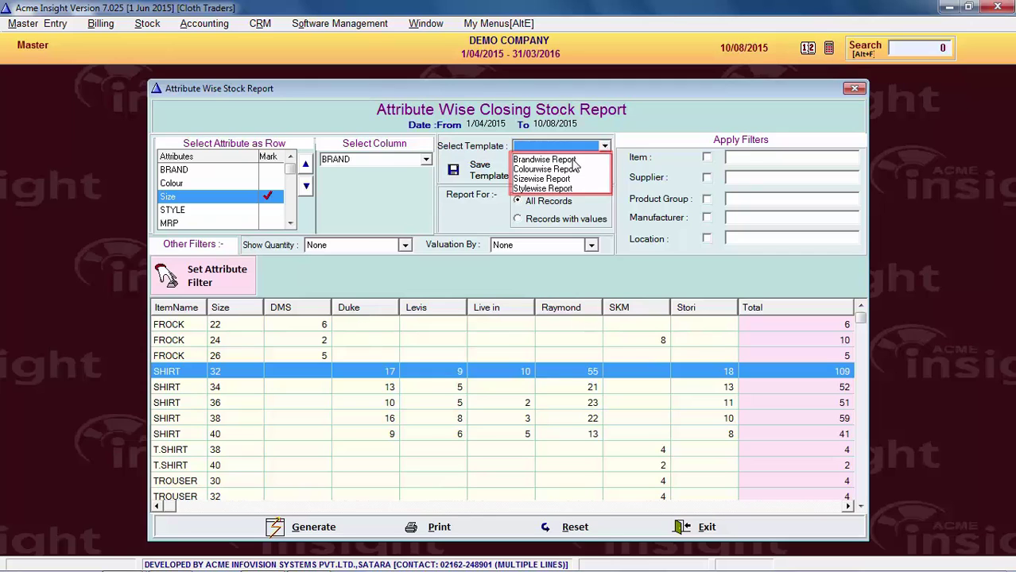
pyautogui.click(574, 160)
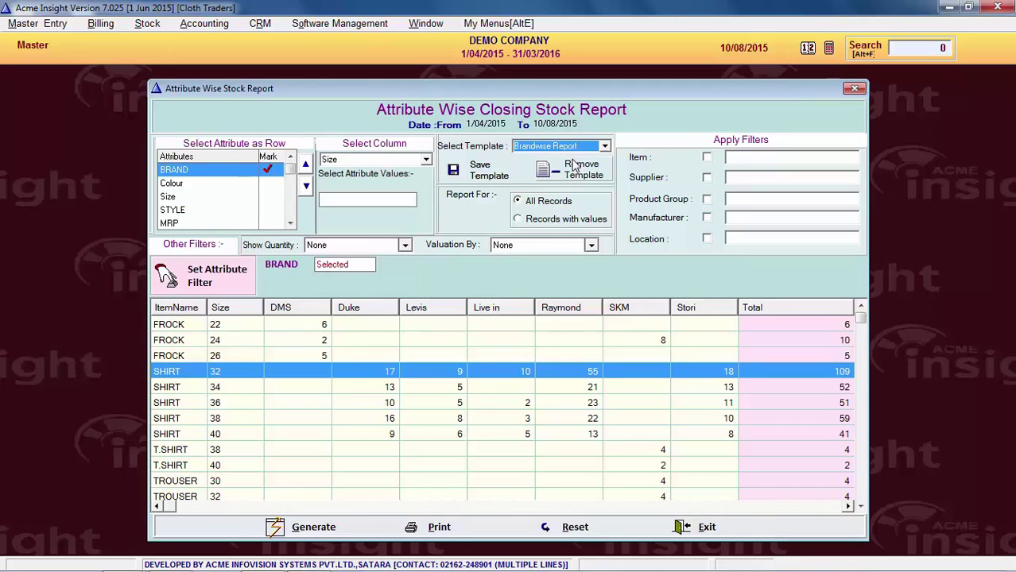
pyautogui.click(322, 528)
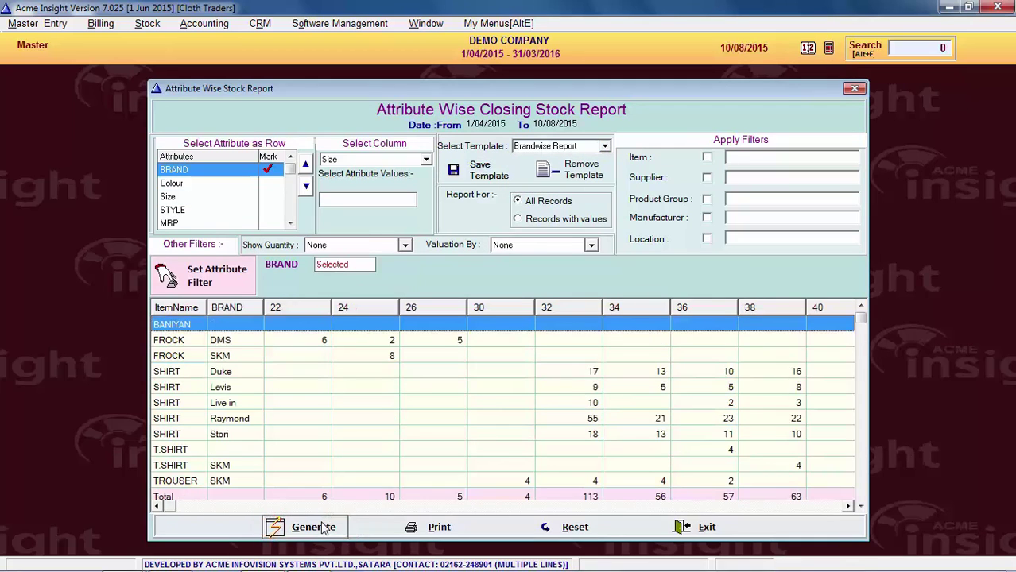
pyautogui.click(239, 403)
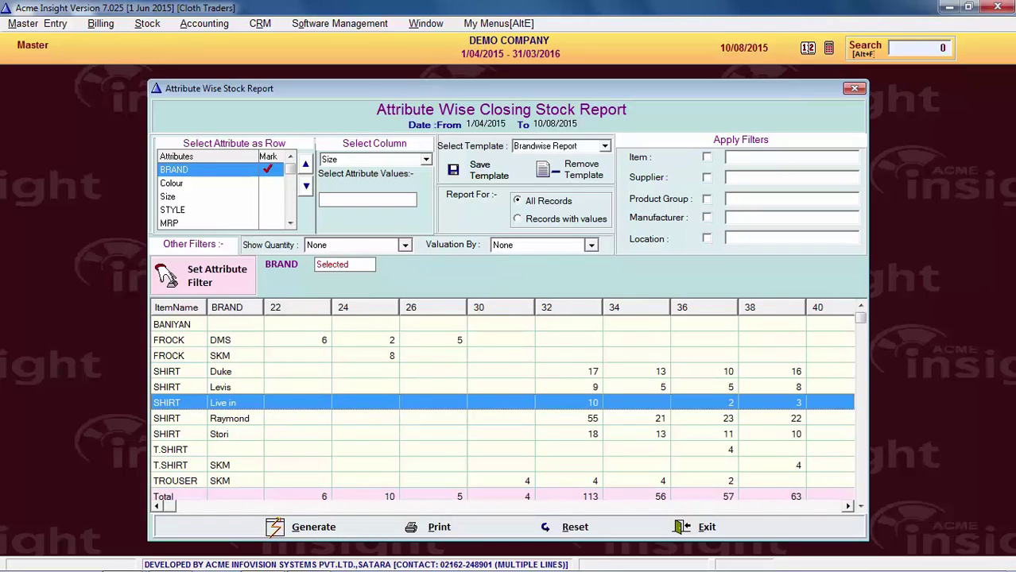
# Remove the Sizewise Report template and check the remaining saved templates.
pyautogui.click(605, 146)
pyautogui.click(573, 179)
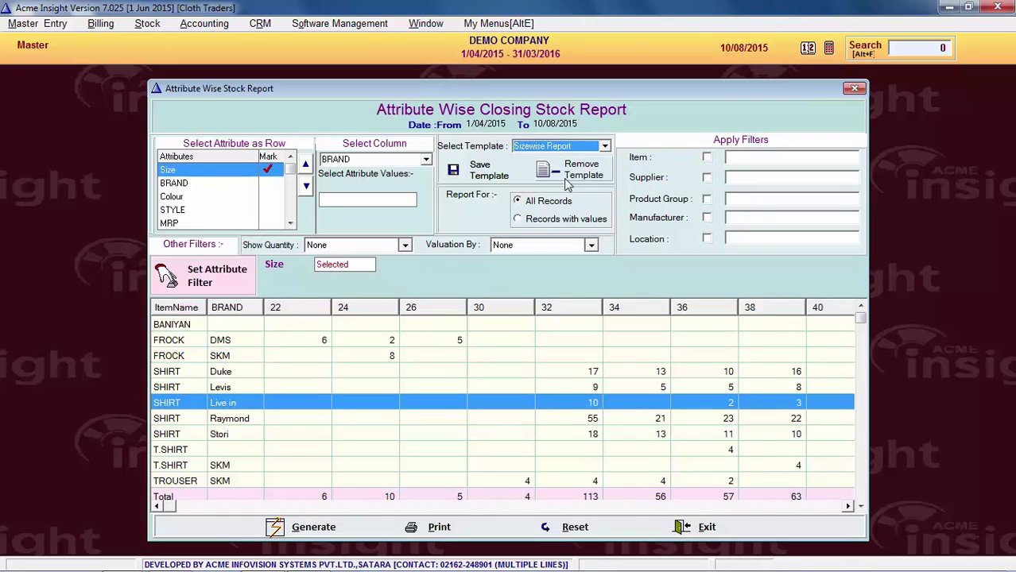
pyautogui.click(596, 169)
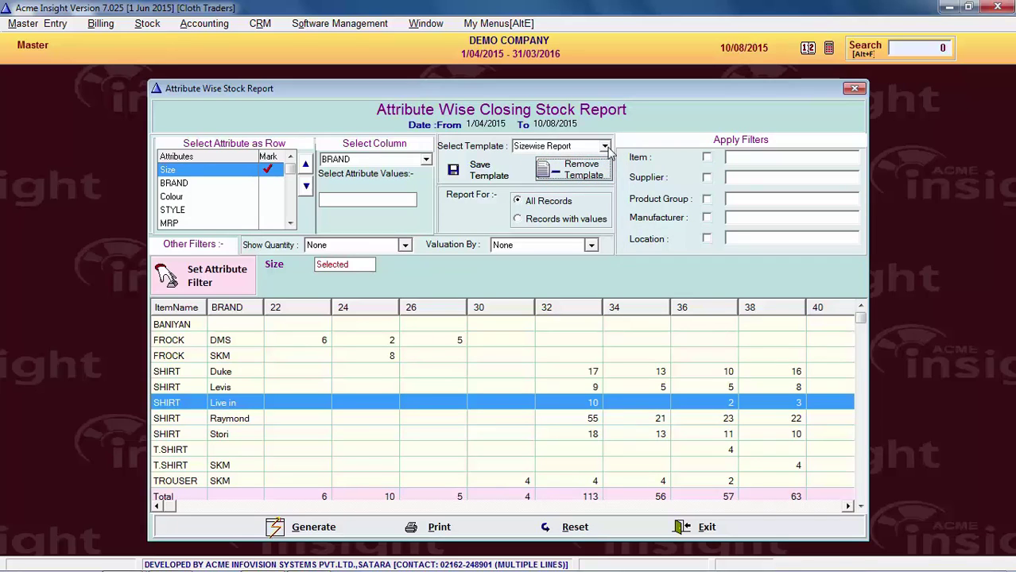
pyautogui.click(606, 148)
pyautogui.click(605, 148)
pyautogui.click(606, 148)
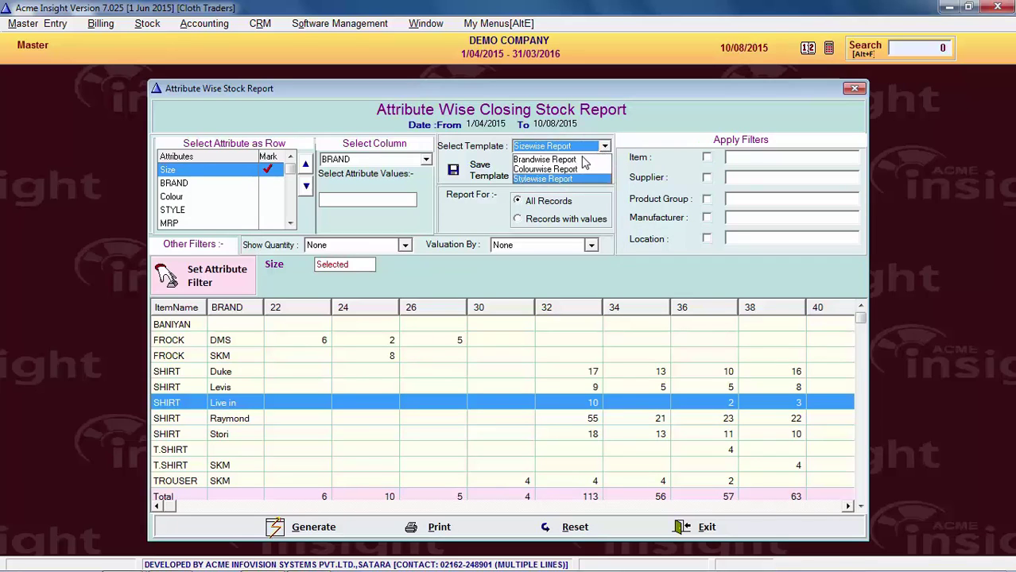
# Load the Brandwise Report template and reset the attribute-wise stock report form.
pyautogui.click(579, 159)
pyautogui.click(604, 148)
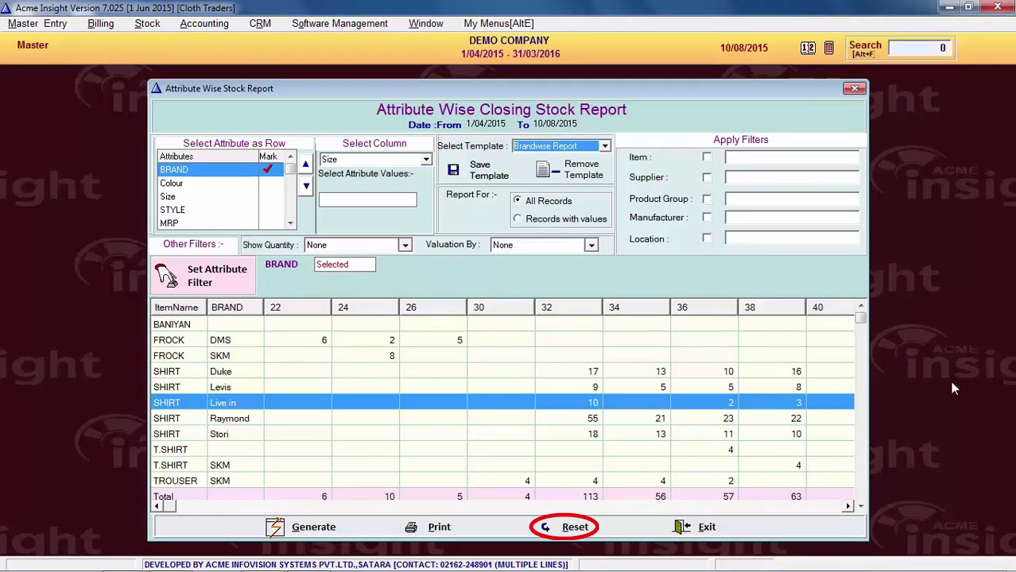
pyautogui.click(581, 531)
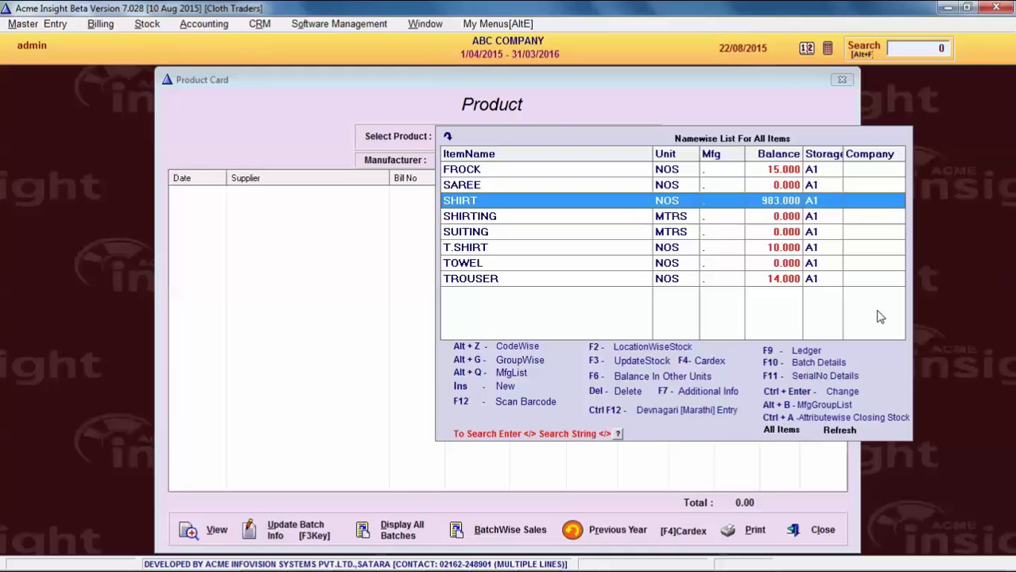
# Select the SHIRT item in the product list and call up its attribute-wise closing stock.
pyautogui.press('Down')
pyautogui.press('Up')
pyautogui.press('Down')
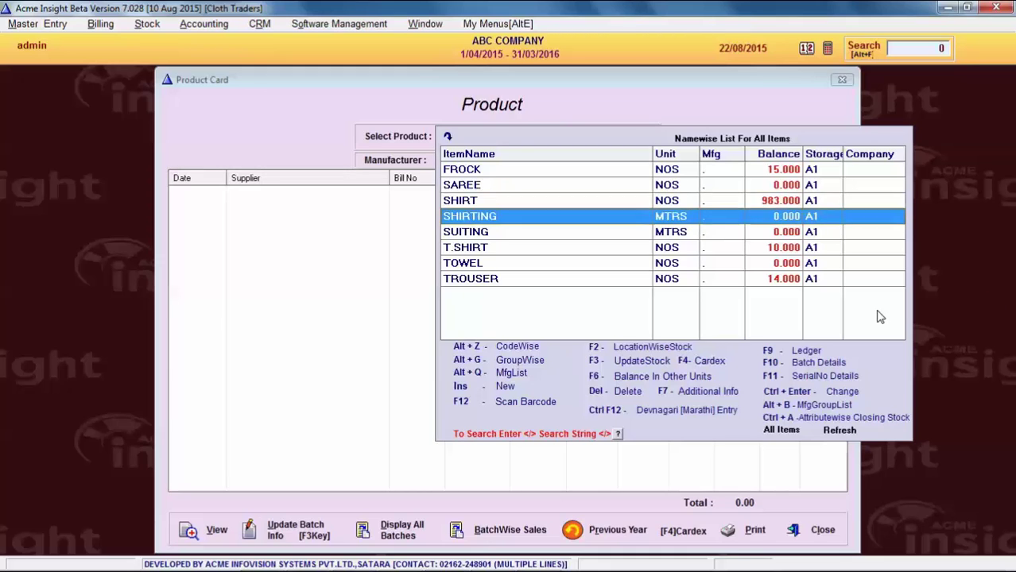
pyautogui.press('Up')
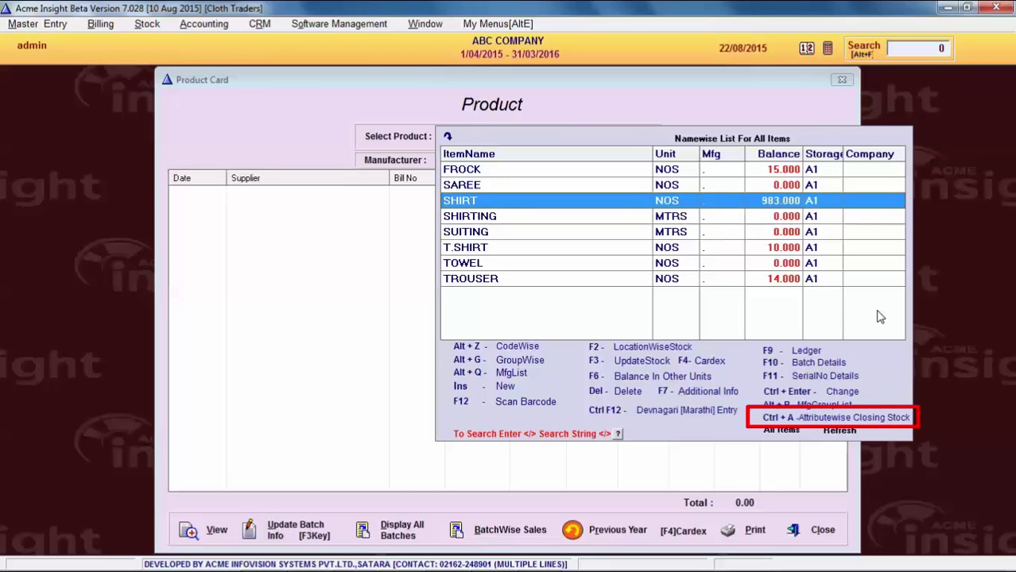
pyautogui.hotkey('ctrl', 'a')
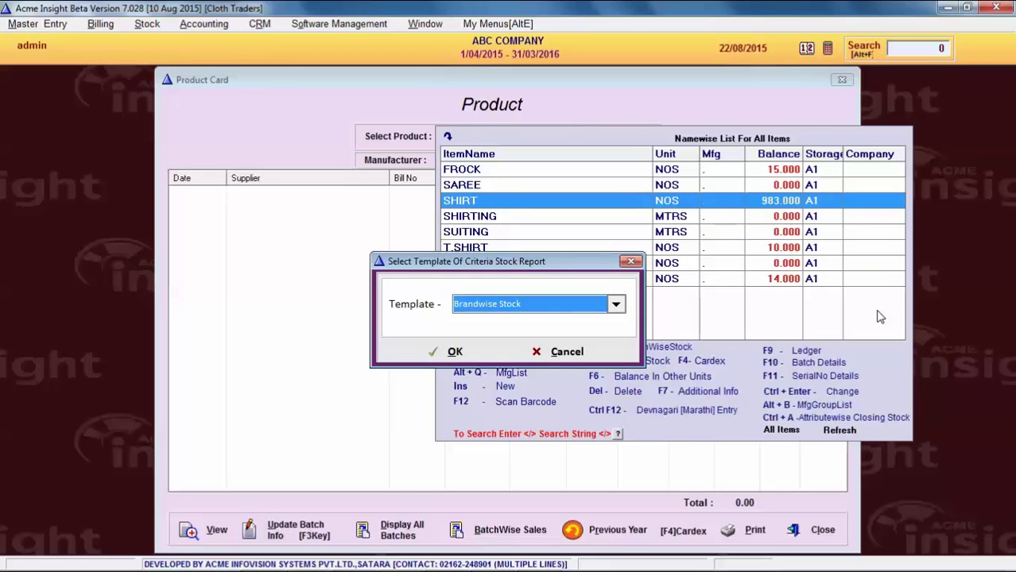
# Choose the Sizewise Stock template and open the closing stock report for SHIRT with it.
pyautogui.hotkey('alt', 'Down')
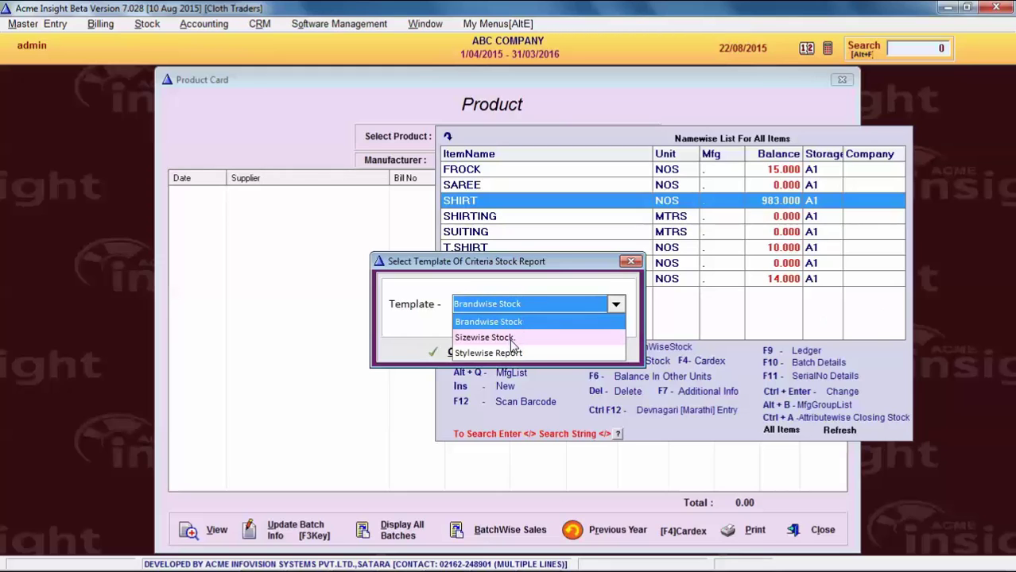
pyautogui.press('Down')
pyautogui.press('Down')
pyautogui.press('Up')
pyautogui.press('Up')
pyautogui.press('Down')
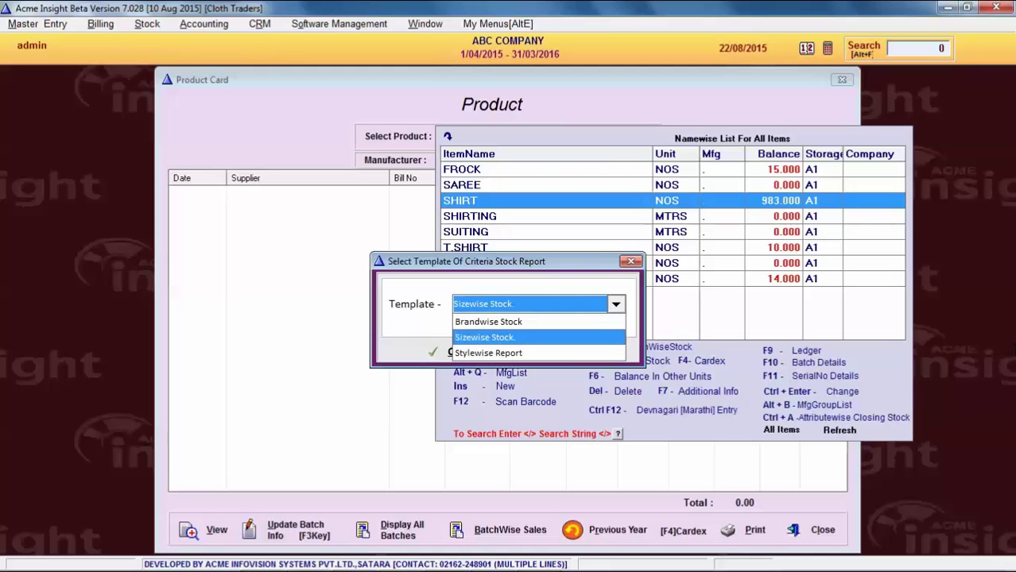
pyautogui.press('Return')
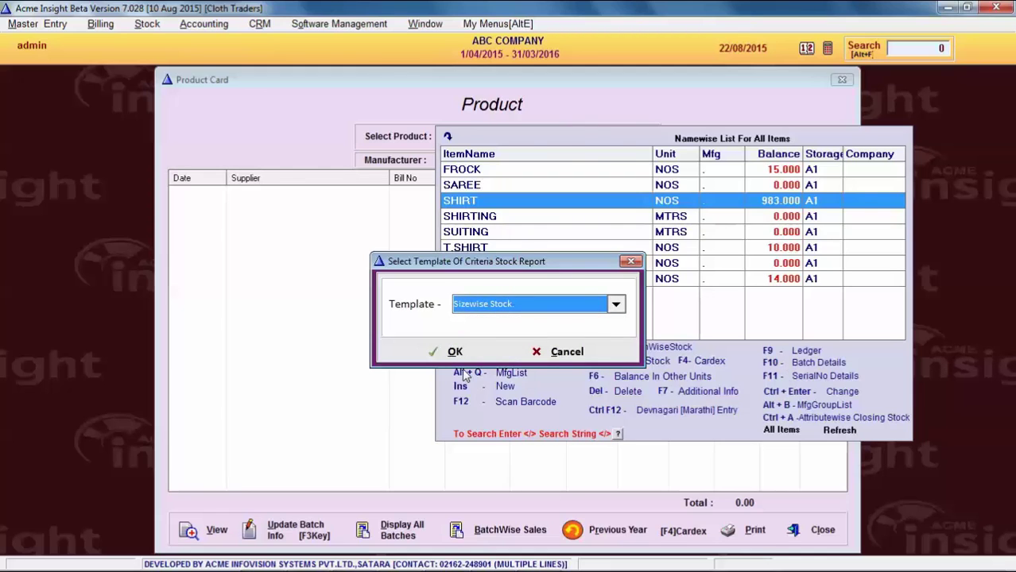
pyautogui.press('Return')
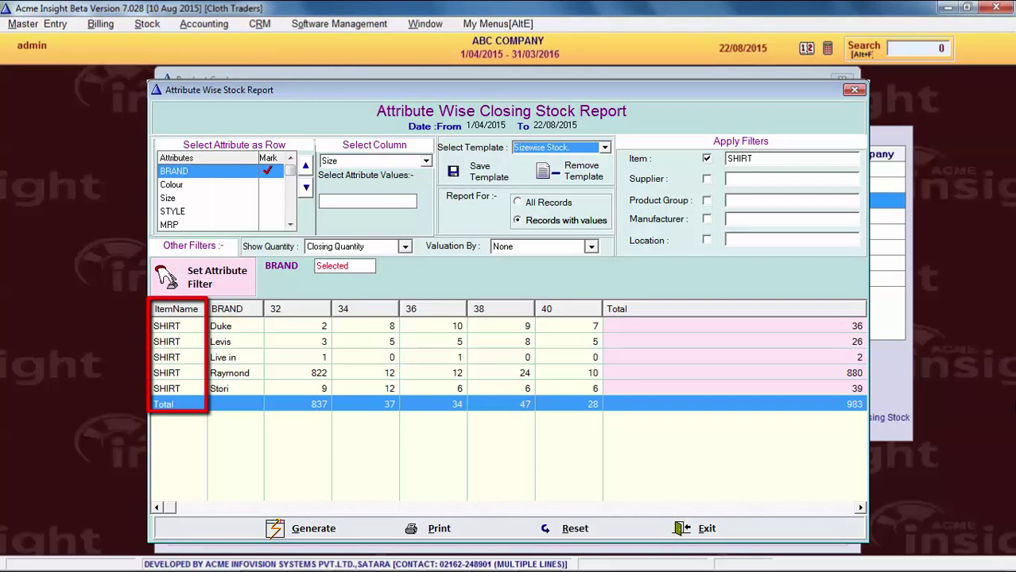